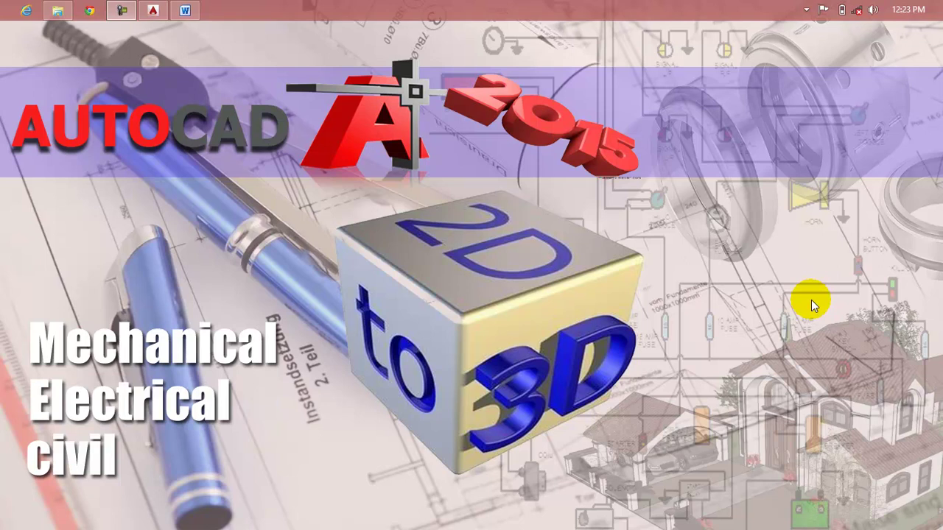
# Step: Bring the Lesson 10 Word document to the front from the taskbar
pyautogui.click(184, 10)
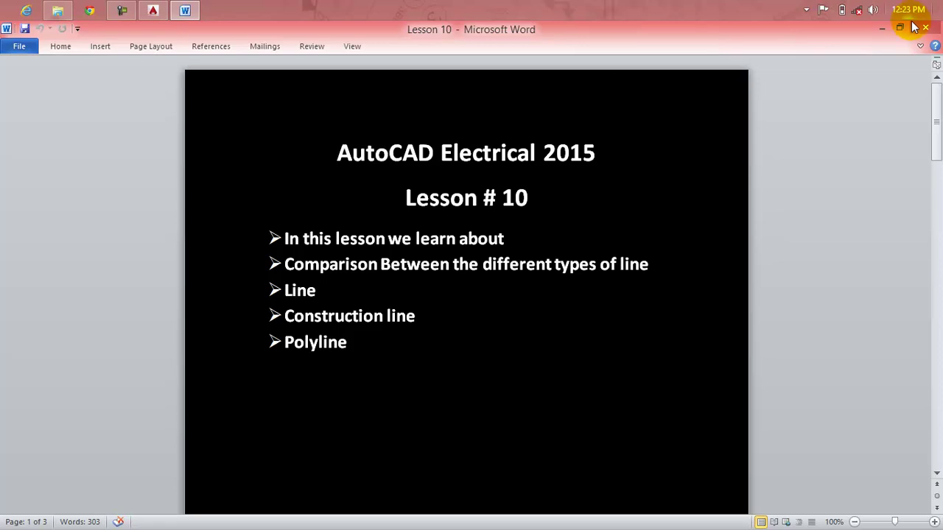
# Step: Minimize the Word window showing the Lesson 10 outline
pyautogui.click(882, 28)
# Step: Restore the AutoCAD window and close Word from its taskbar jump list
pyautogui.click(153, 11)
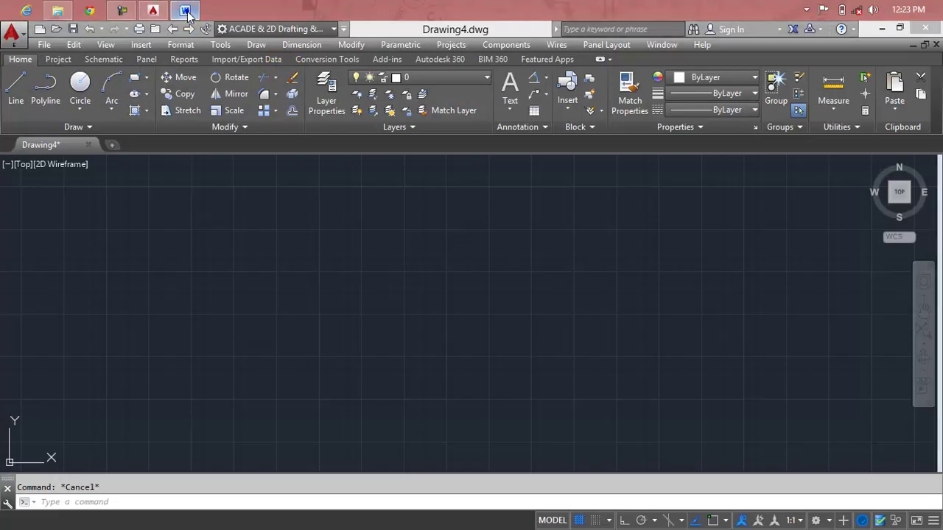
pyautogui.rightClick(187, 14)
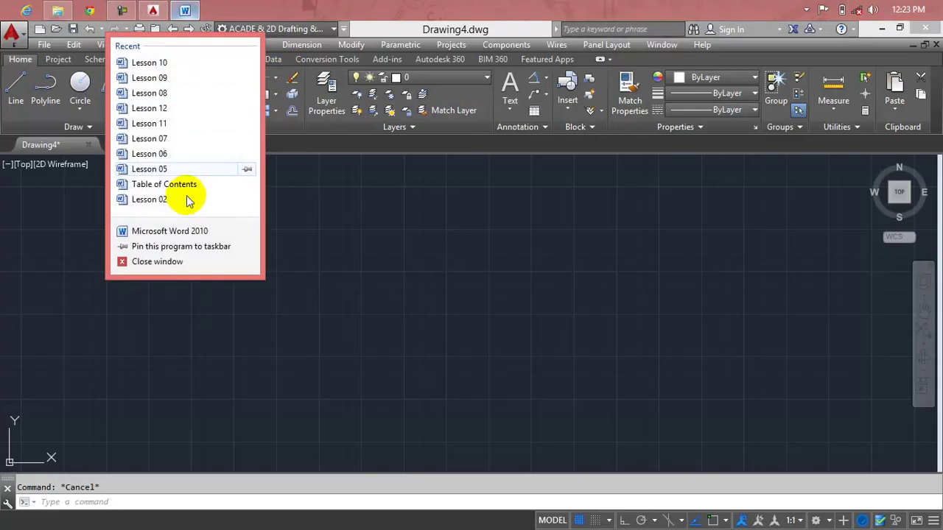
pyautogui.click(183, 265)
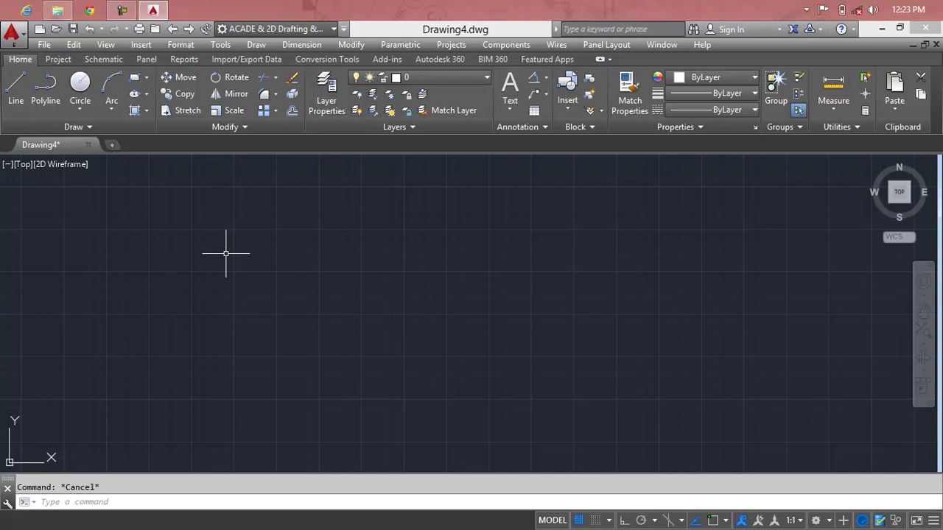
# Step: Draw an open zigzag of about ten connected line segments on the left with LINE
pyautogui.write('l')
pyautogui.press('Return')
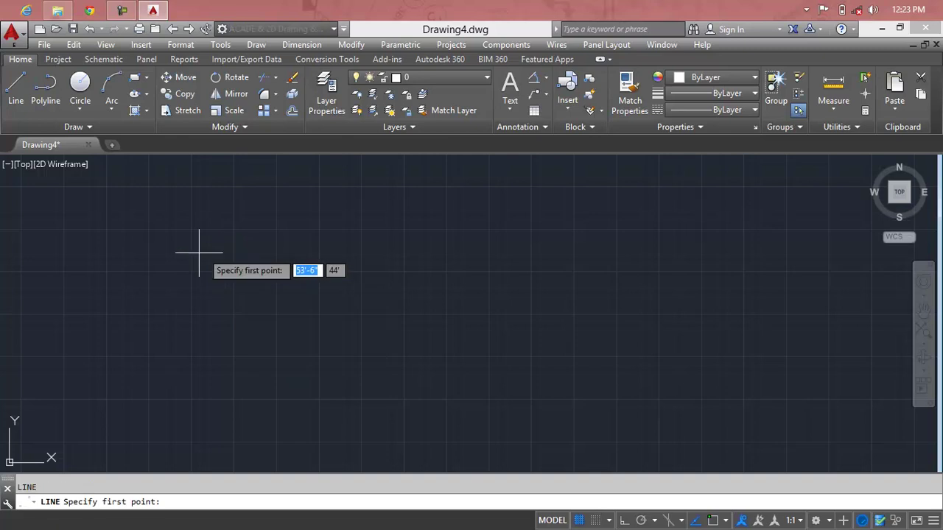
pyautogui.click(101, 282)
pyautogui.click(172, 205)
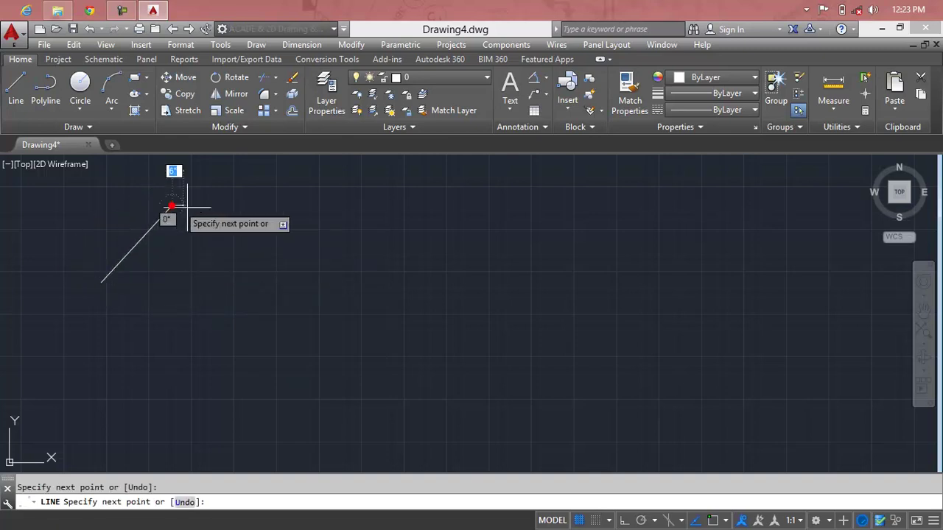
pyautogui.click(252, 244)
pyautogui.click(374, 203)
pyautogui.click(363, 291)
pyautogui.click(310, 344)
pyautogui.click(413, 393)
pyautogui.click(301, 398)
pyautogui.click(252, 302)
pyautogui.click(139, 367)
pyautogui.click(139, 324)
pyautogui.press('Return')
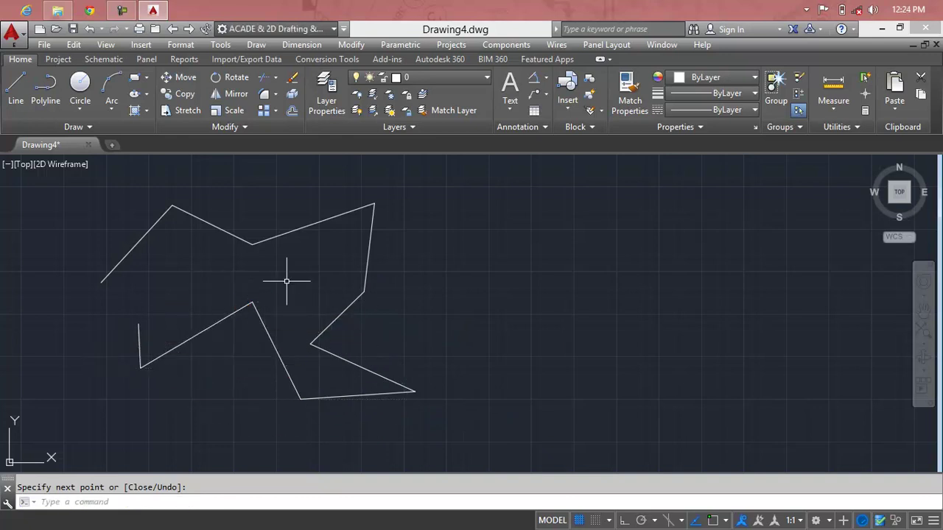
# Step: Draw an open zigzag on the right side as one continuous polyline
pyautogui.click(42, 102)
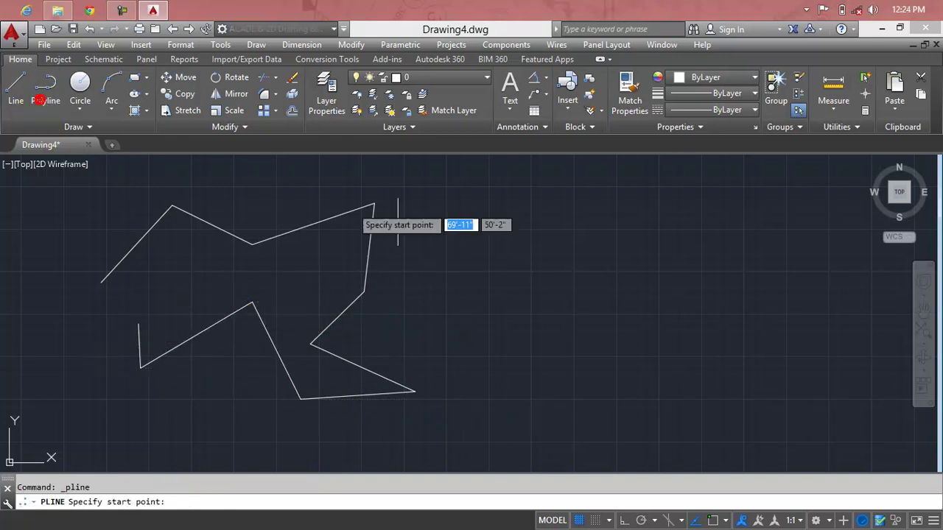
pyautogui.click(505, 245)
pyautogui.click(573, 190)
pyautogui.click(695, 234)
pyautogui.click(697, 288)
pyautogui.click(839, 261)
pyautogui.click(849, 338)
pyautogui.click(760, 368)
pyautogui.click(710, 348)
pyautogui.click(701, 435)
pyautogui.click(562, 429)
pyautogui.click(560, 331)
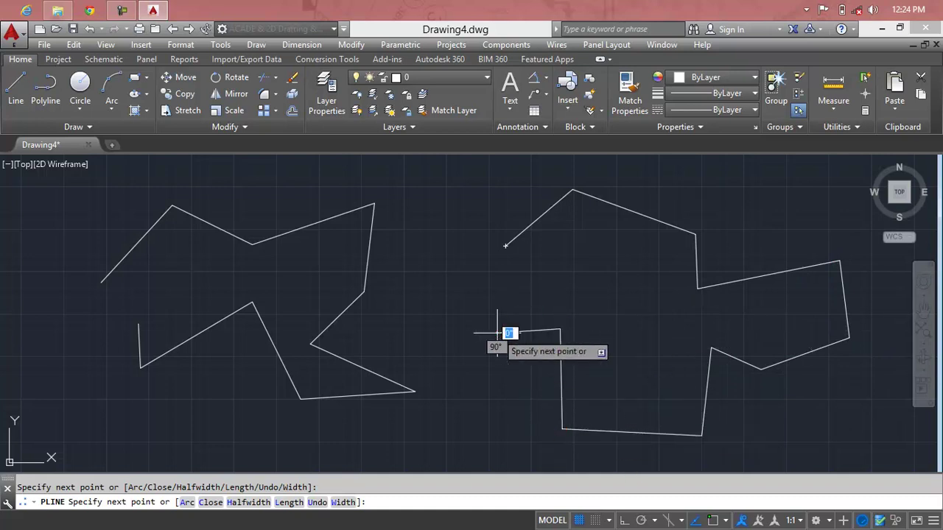
pyautogui.click(497, 332)
pyautogui.press('Return')
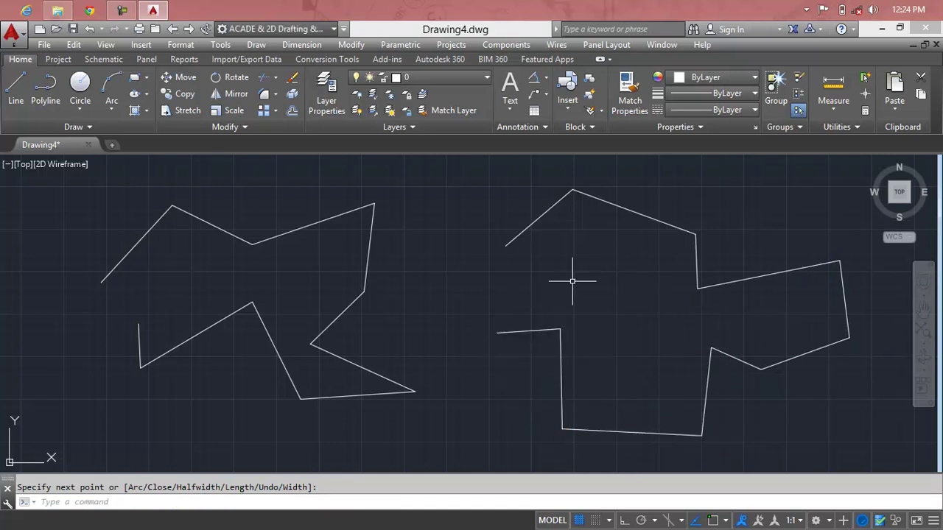
# Step: Compare selecting the left figure's separate segments with the whole right polyline, then clear the selection
pyautogui.click(149, 235)
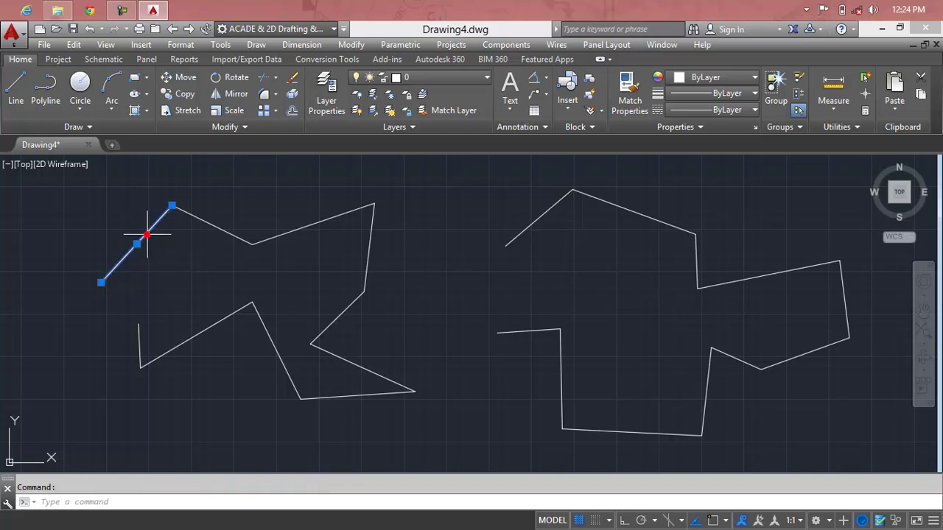
pyautogui.click(527, 229)
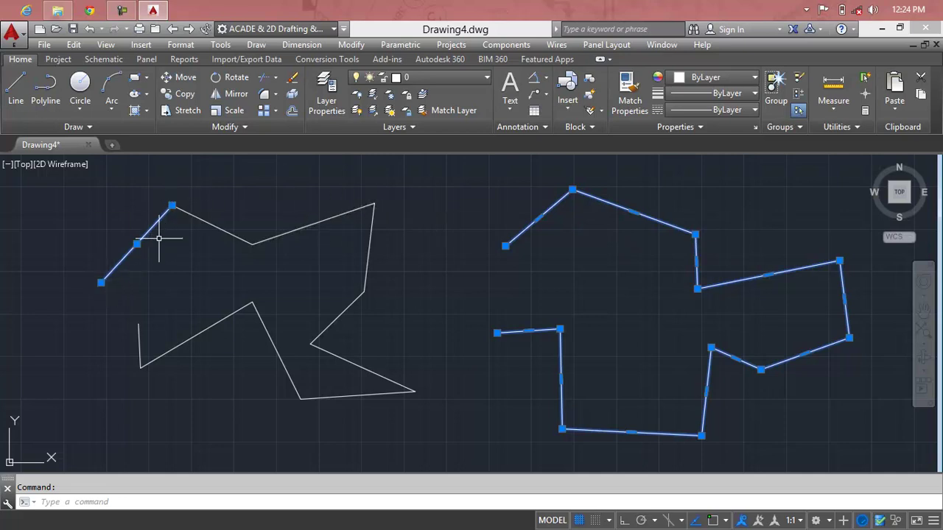
pyautogui.moveTo(172, 207)
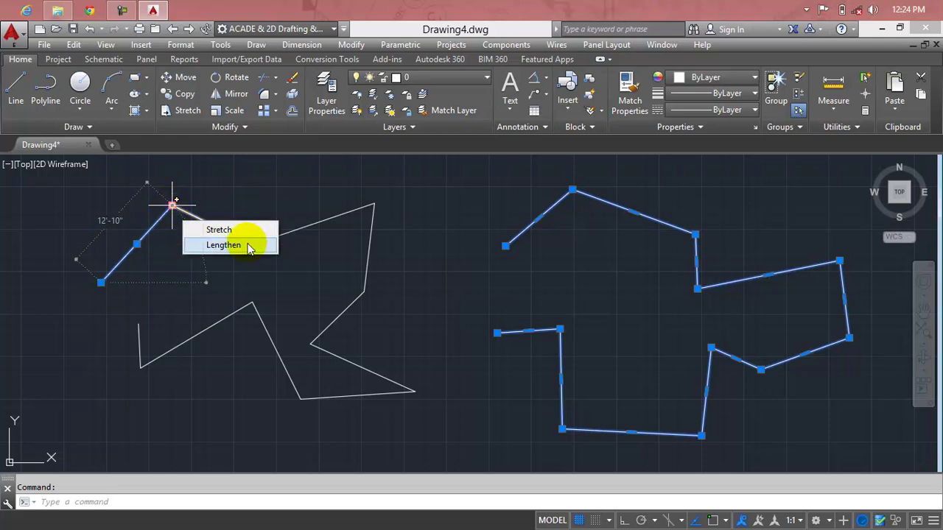
pyautogui.click(225, 231)
pyautogui.click(297, 234)
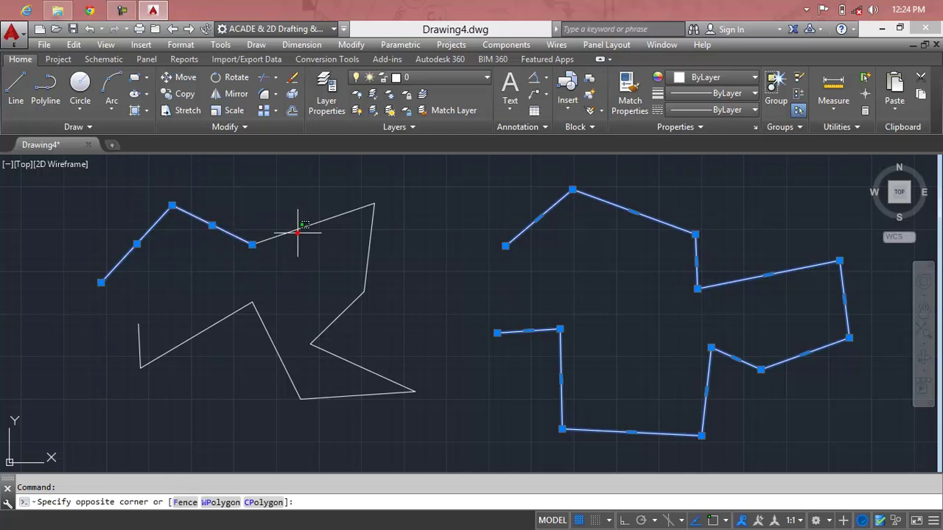
pyautogui.click(309, 217)
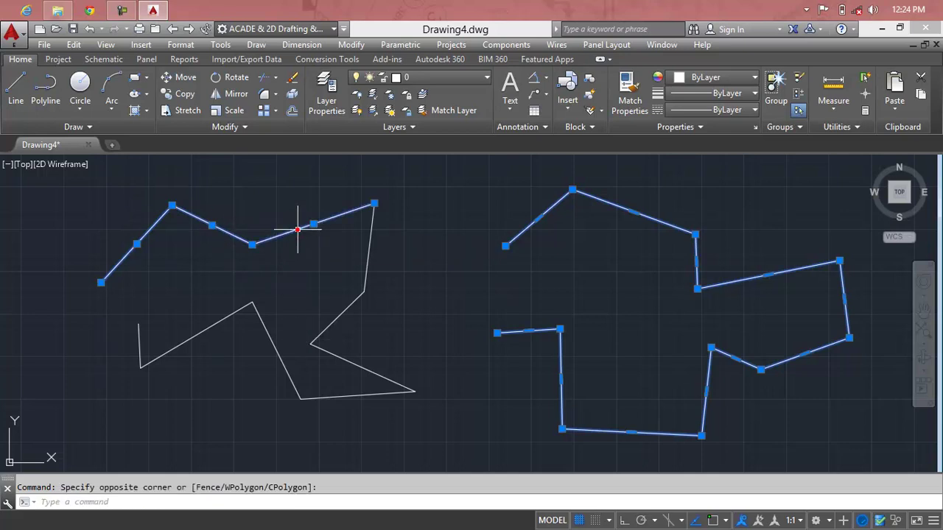
pyautogui.click(367, 263)
pyautogui.click(352, 300)
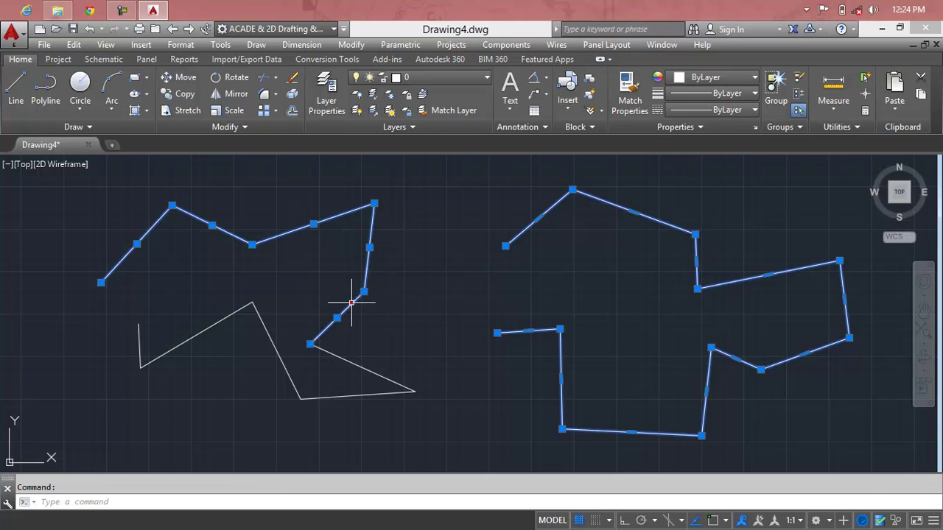
pyautogui.click(359, 368)
pyautogui.click(351, 394)
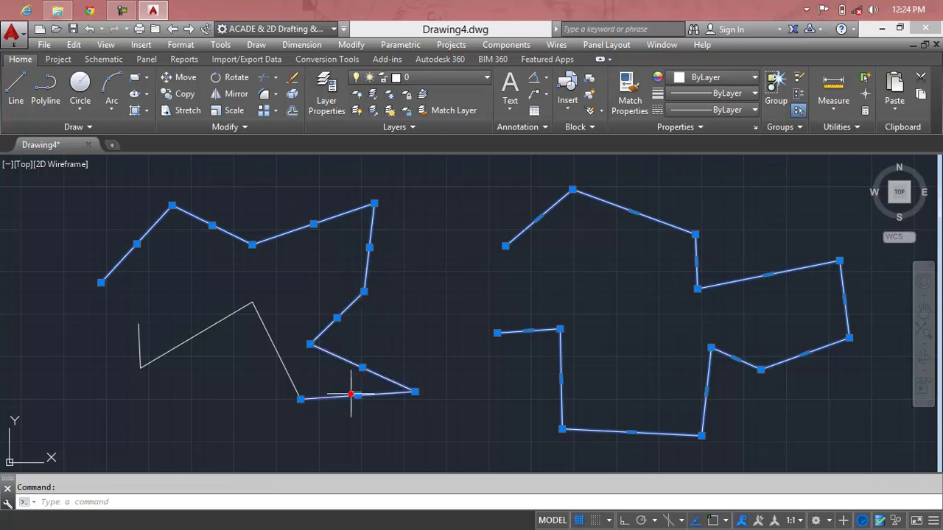
pyautogui.click(284, 373)
pyautogui.click(225, 321)
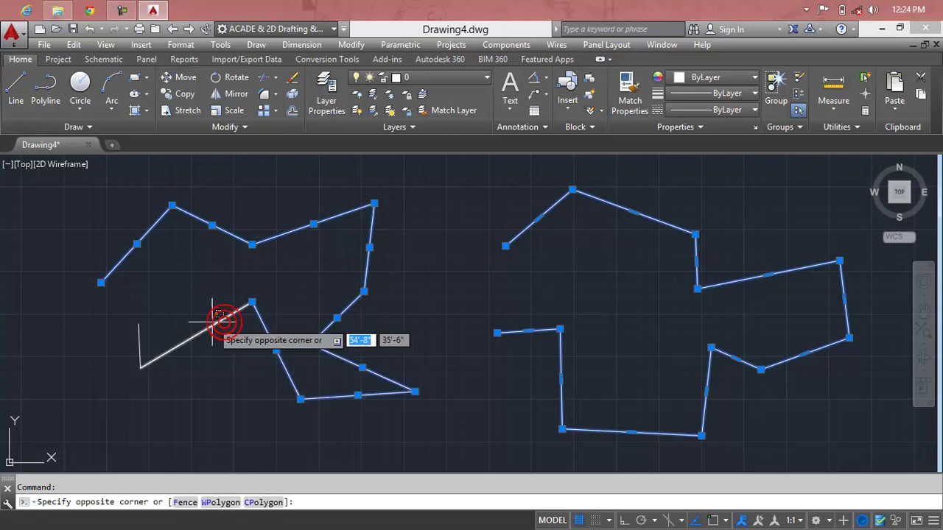
pyautogui.click(209, 328)
pyautogui.click(139, 335)
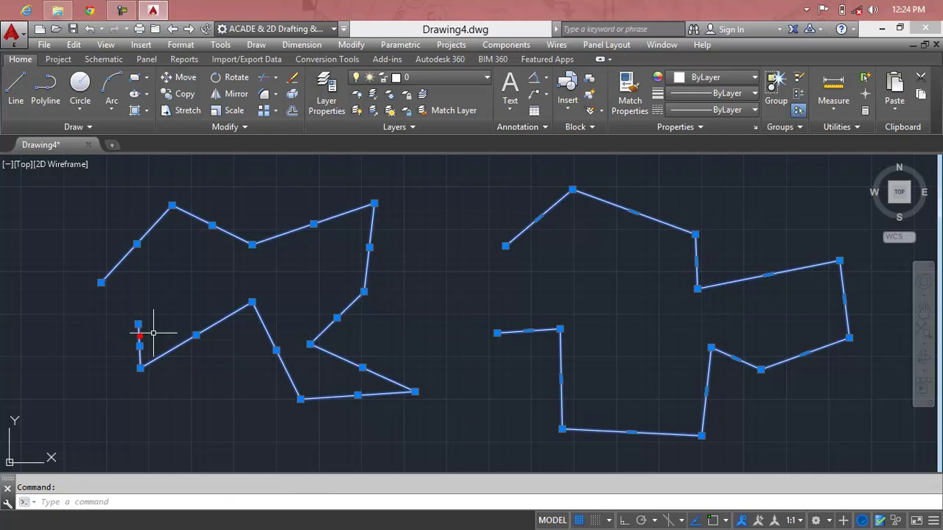
pyautogui.click(464, 318)
pyautogui.press('Escape')
pyautogui.press('Escape')
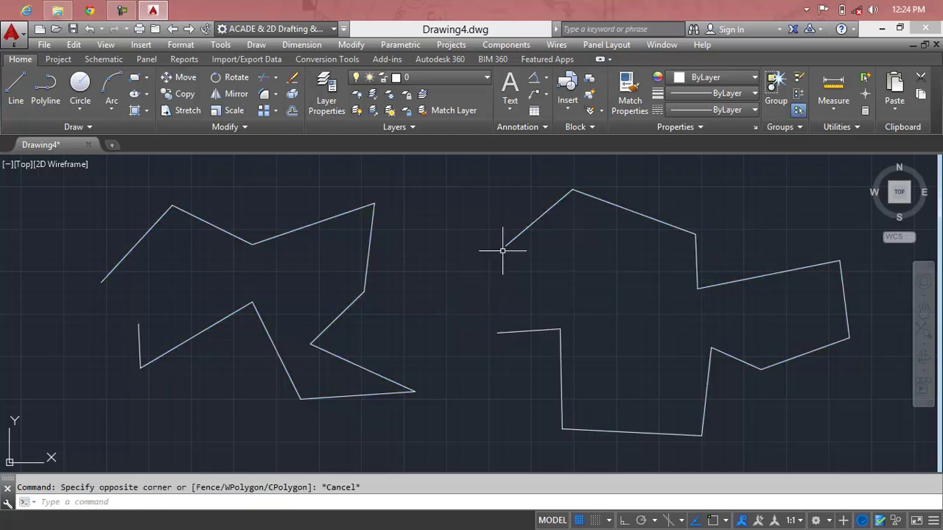
# Step: Erase both zigzag figures with a crossing window, then select the leftover short vertical line
pyautogui.click(509, 240)
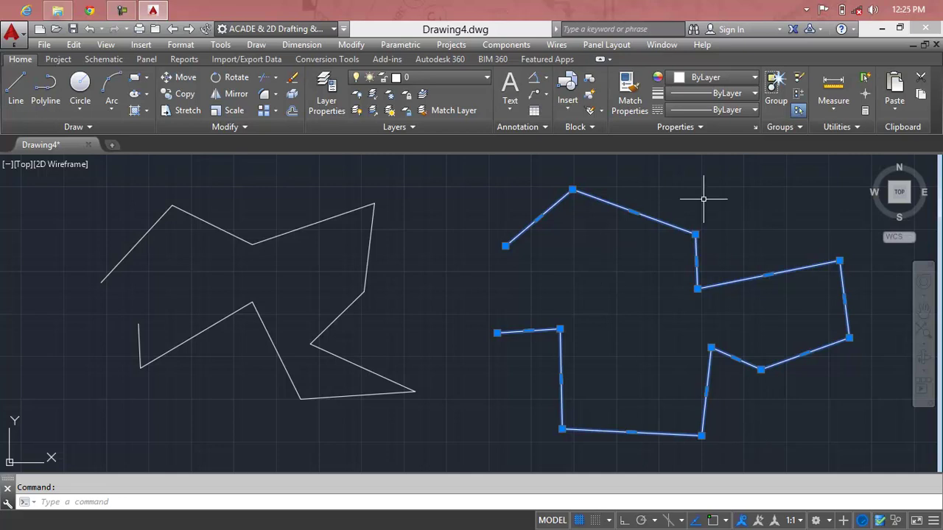
pyautogui.click(755, 197)
pyautogui.click(339, 392)
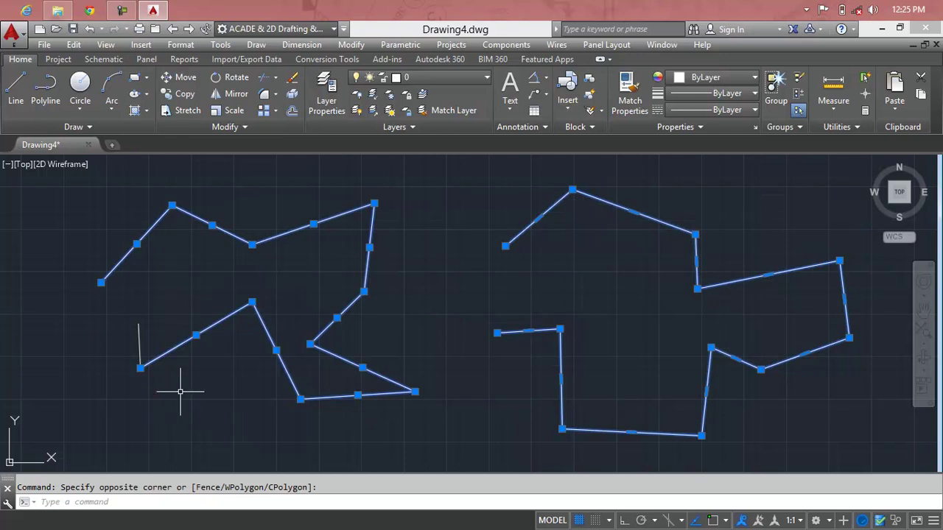
pyautogui.press('Delete')
pyautogui.click(210, 347)
pyautogui.click(116, 368)
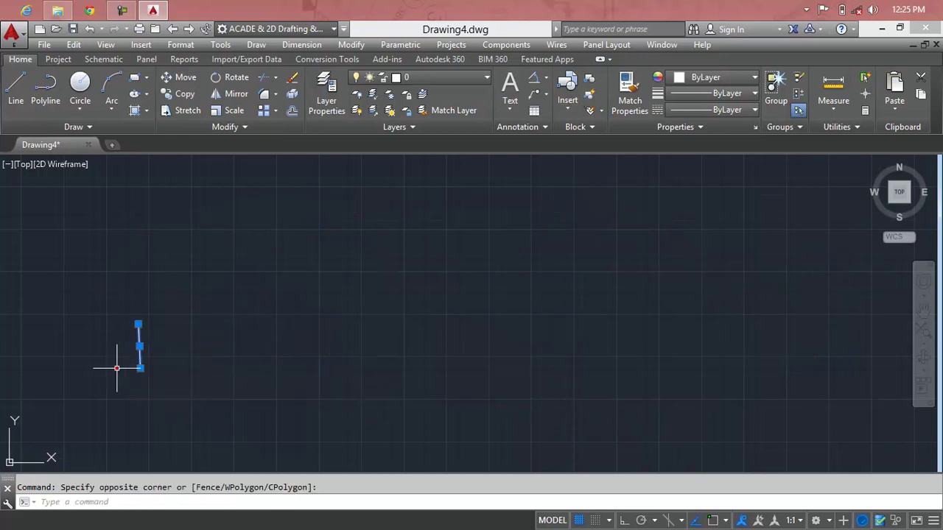
# Step: Delete the leftover line and draw a nine-sided line outline on the left, closed with C
pyautogui.press('Delete')
pyautogui.write('l')
pyautogui.press('Return')
pyautogui.click(96, 337)
pyautogui.click(212, 212)
pyautogui.click(423, 192)
pyautogui.click(523, 356)
pyautogui.click(463, 460)
pyautogui.click(252, 417)
pyautogui.click(252, 365)
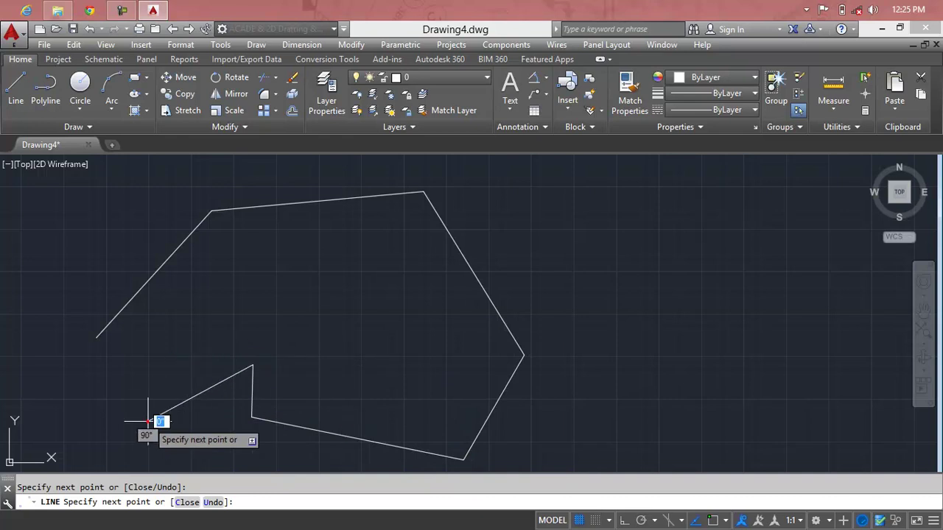
pyautogui.click(148, 421)
pyautogui.click(142, 380)
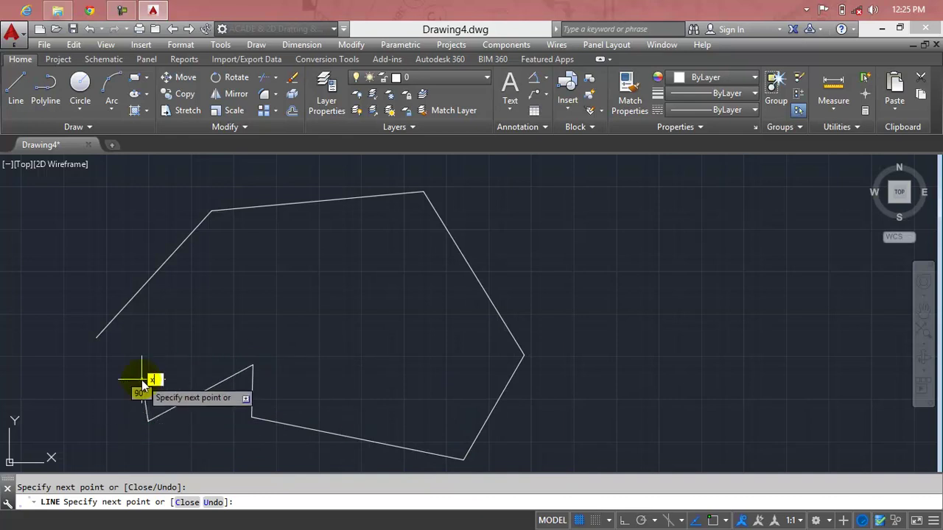
pyautogui.write('c')
pyautogui.press('Return')
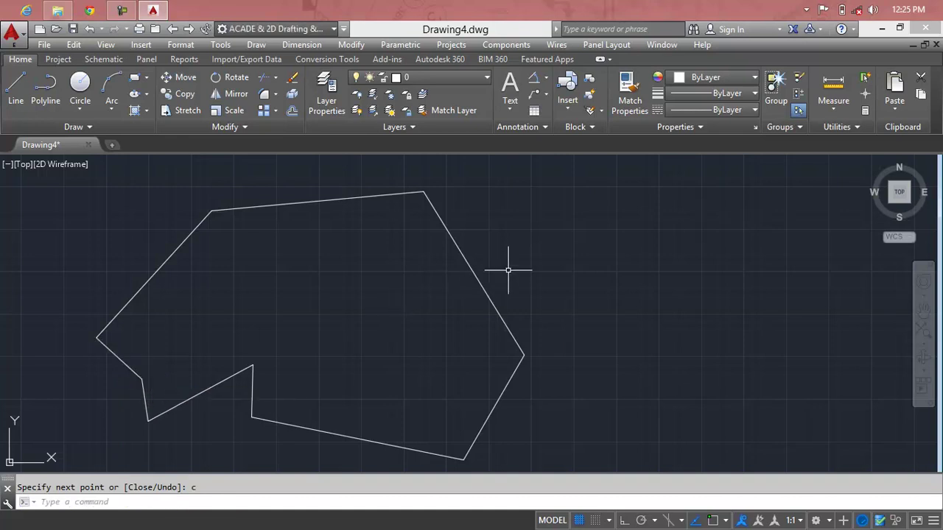
pyautogui.scroll(-2, 449, 278)
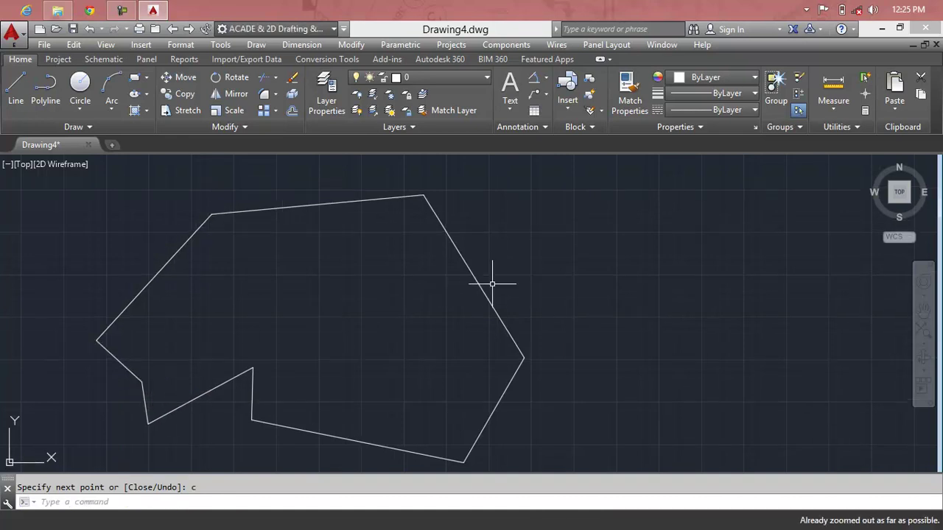
# Step: Draw a closed twelve-corner polyline shape with PL to the right of the first outline
pyautogui.click(527, 313)
pyautogui.write('p')
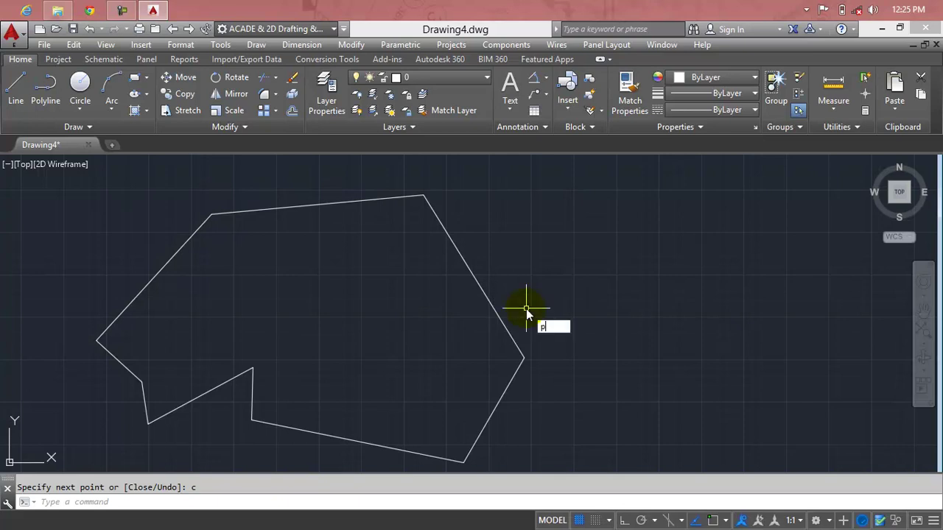
pyautogui.write('l')
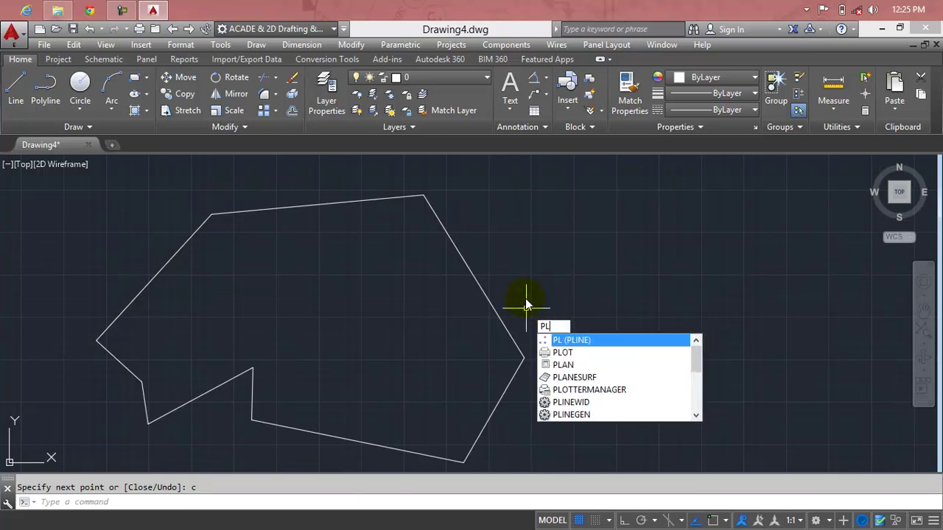
pyautogui.press('Return')
pyautogui.click(525, 258)
pyautogui.click(584, 207)
pyautogui.click(692, 187)
pyautogui.click(751, 247)
pyautogui.click(835, 247)
pyautogui.click(864, 371)
pyautogui.click(793, 399)
pyautogui.click(745, 337)
pyautogui.click(687, 445)
pyautogui.click(642, 422)
pyautogui.click(625, 356)
pyautogui.click(541, 358)
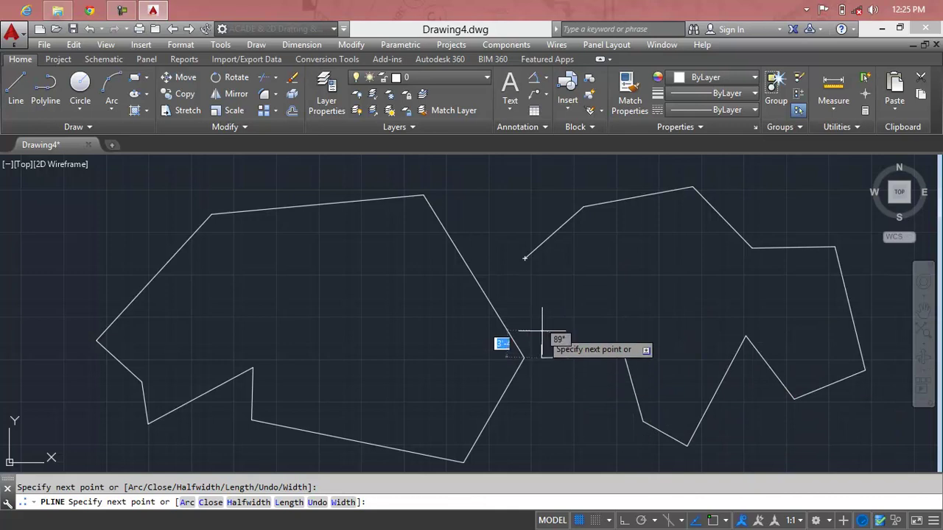
pyautogui.write('c')
pyautogui.press('Return')
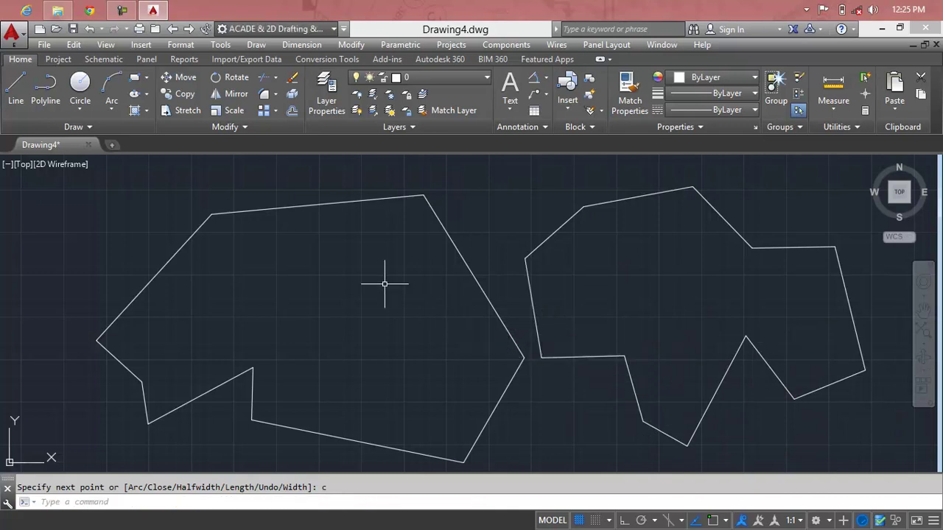
pyautogui.click(321, 211)
pyautogui.click(469, 261)
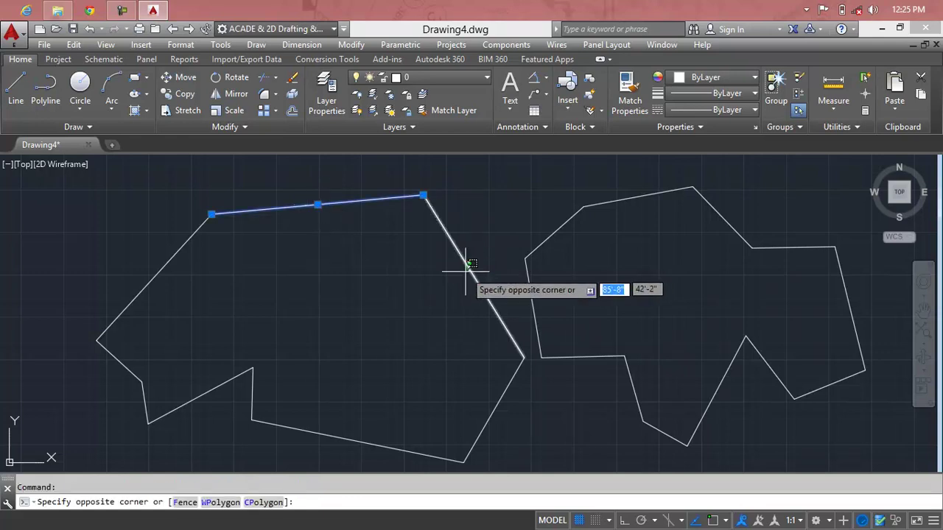
pyautogui.click(465, 270)
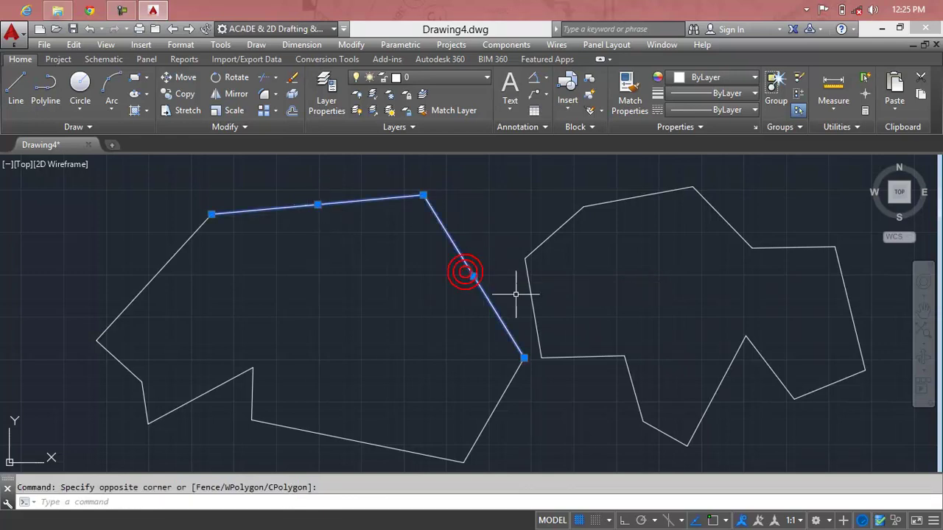
pyautogui.click(564, 221)
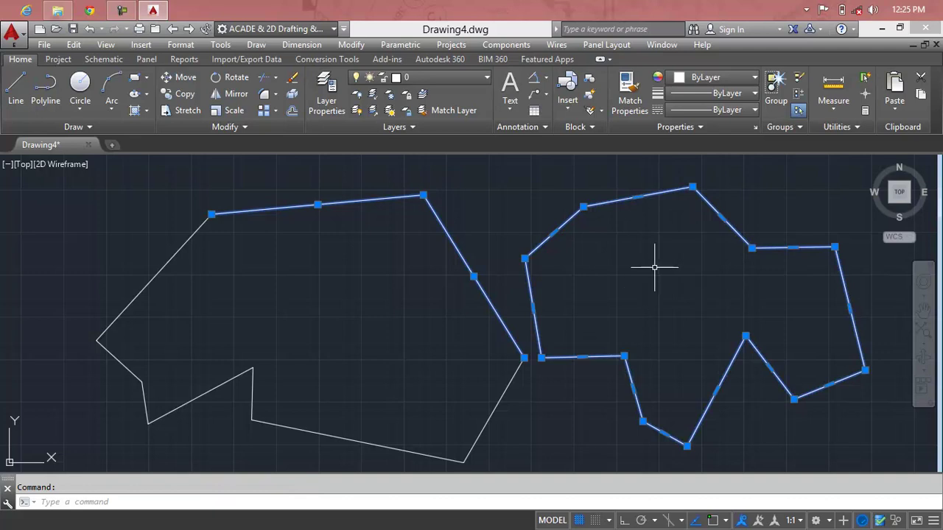
pyautogui.click(777, 198)
pyautogui.click(528, 324)
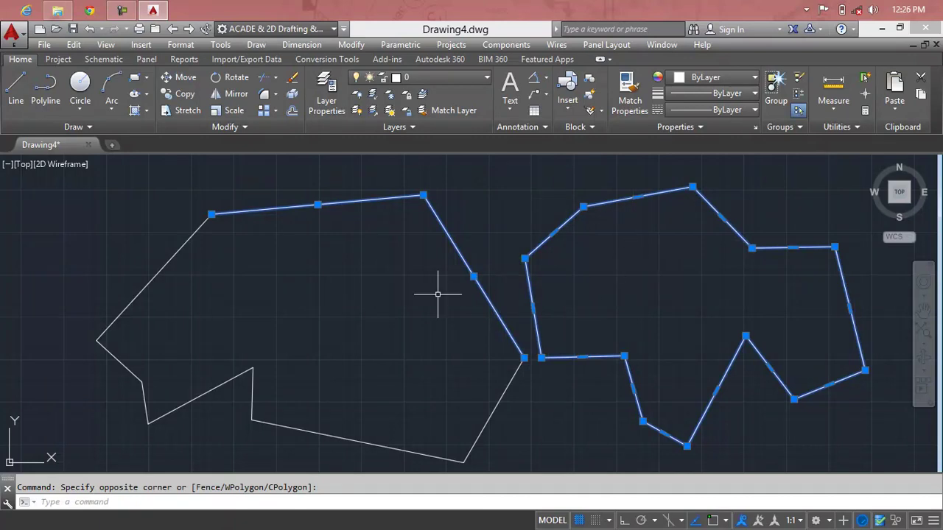
pyautogui.press('Escape')
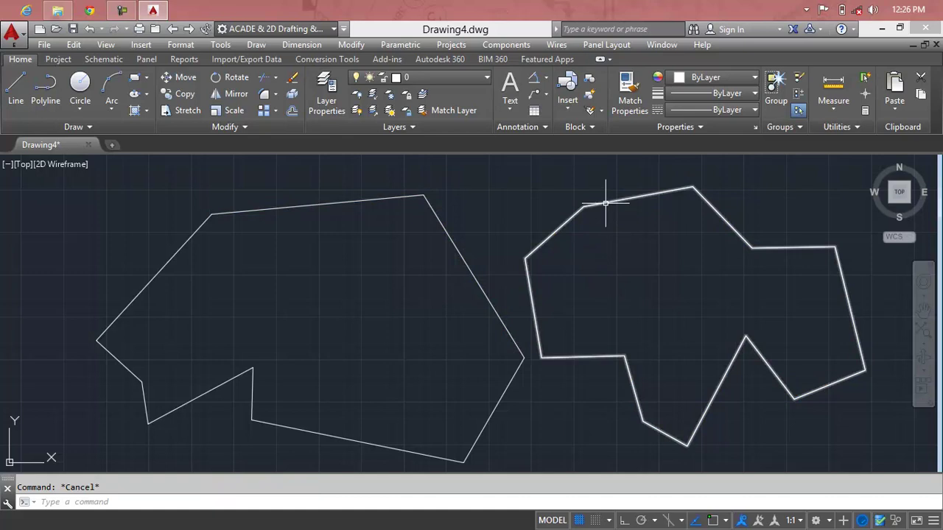
pyautogui.click(549, 237)
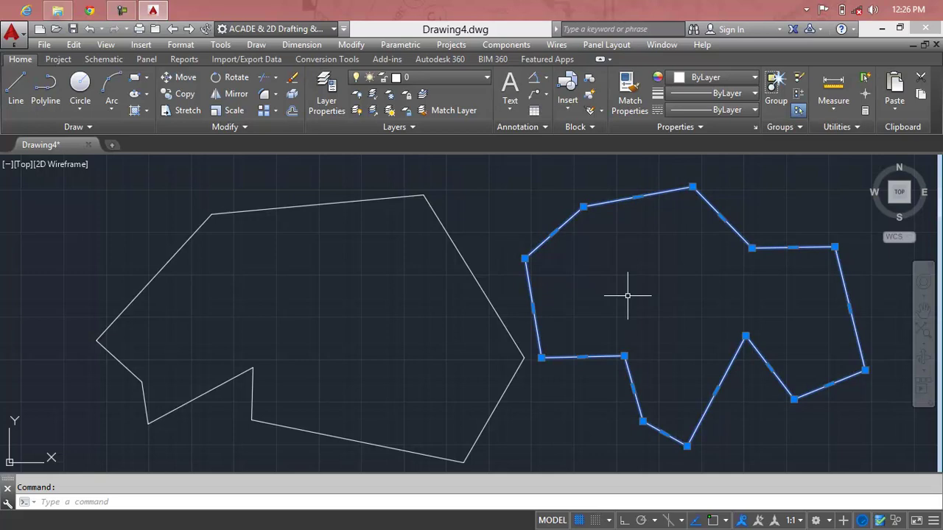
# Step: Explode the right polyline with X and check that its segments are now separate lines
pyautogui.write('x')
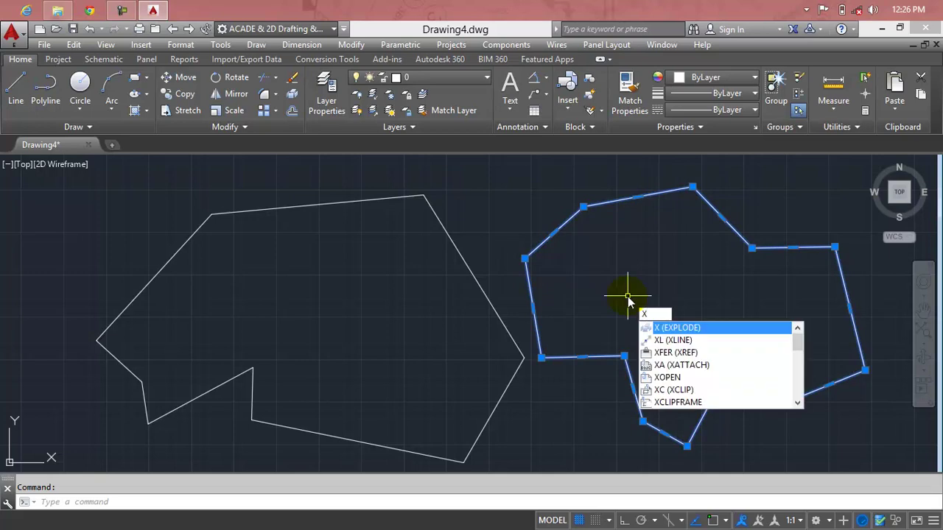
pyautogui.press('Return')
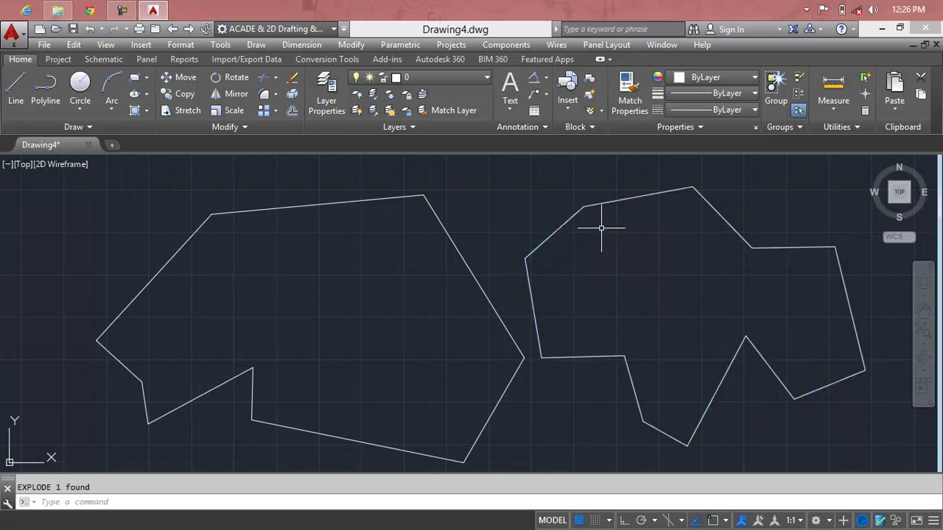
pyautogui.click(598, 204)
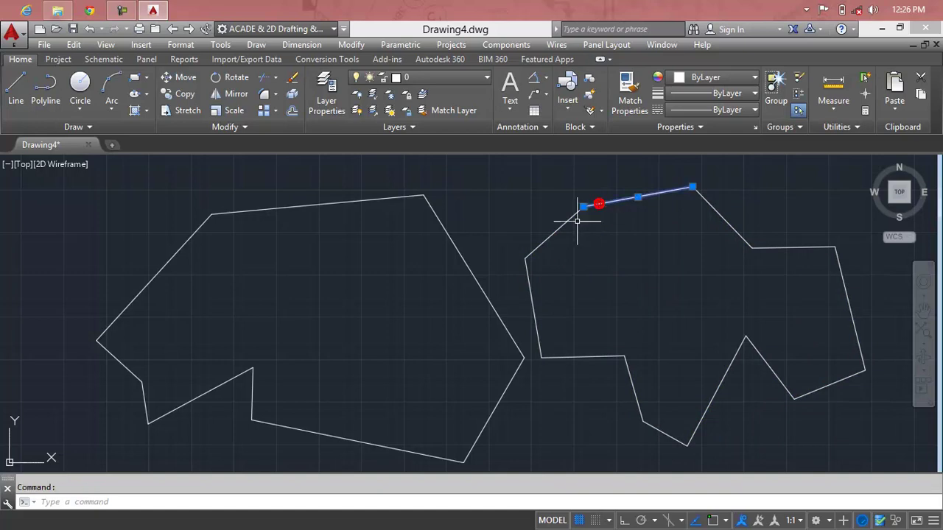
pyautogui.click(557, 219)
pyautogui.click(531, 273)
pyautogui.click(574, 357)
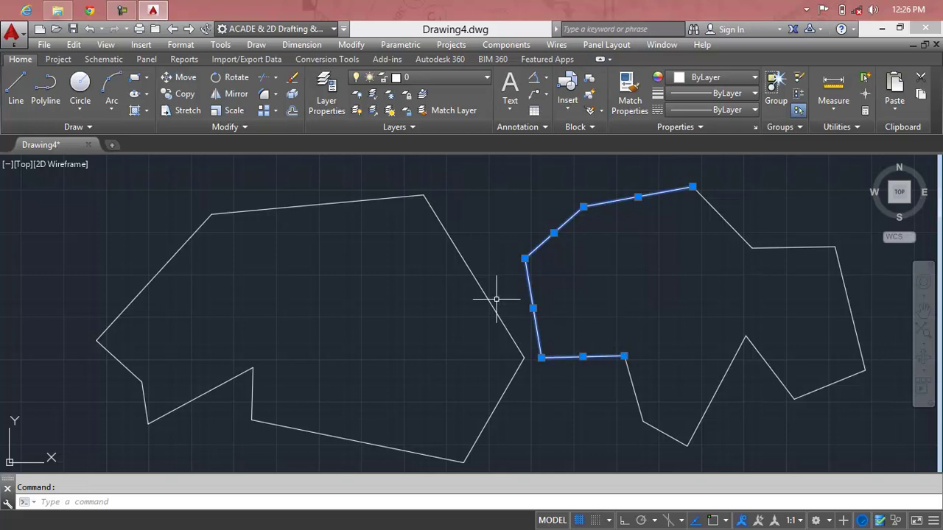
pyautogui.press('Escape')
# Step: Start the BOUNDARY command with BO
pyautogui.write('br')
pyautogui.press('BackSpace')
pyautogui.write('o')
pyautogui.press('Return')
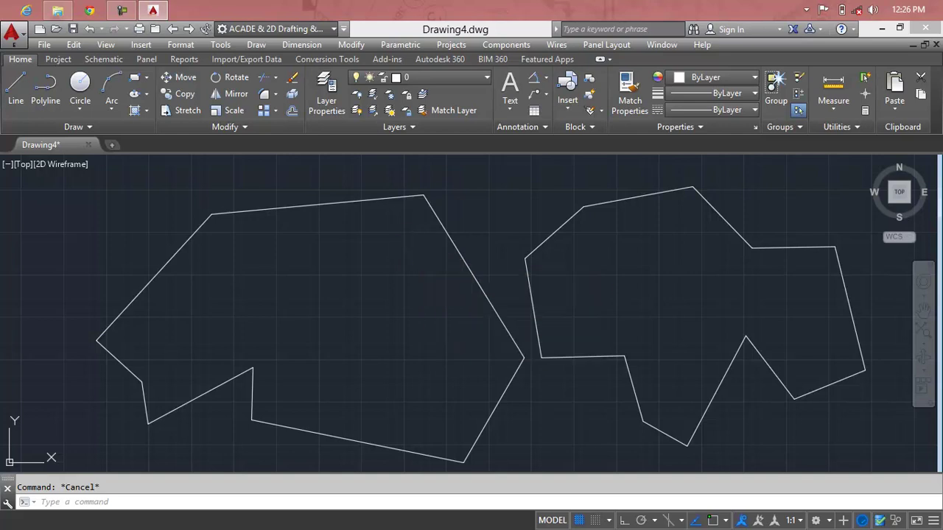
# Step: Create a boundary polyline by picking a point inside the left outline
pyautogui.click(391, 210)
pyautogui.click(383, 244)
pyautogui.press('Return')
pyautogui.click(421, 251)
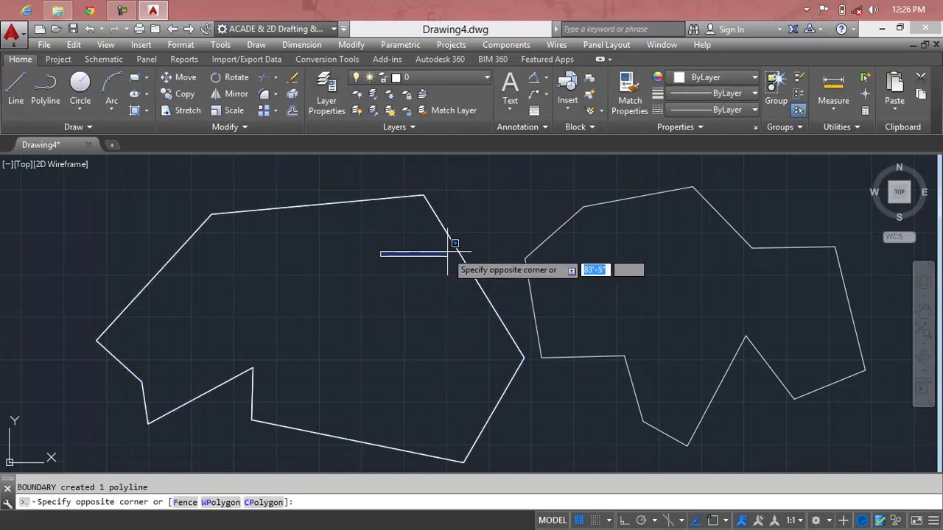
pyautogui.click(452, 245)
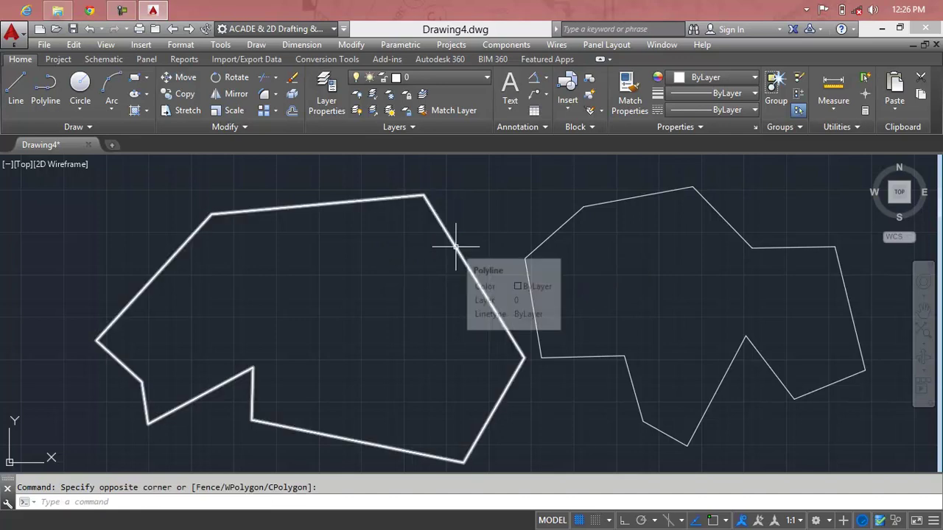
# Step: Move the new boundary polyline down and to the right, leaving the original lines in place
pyautogui.scroll(-1, 480, 304)
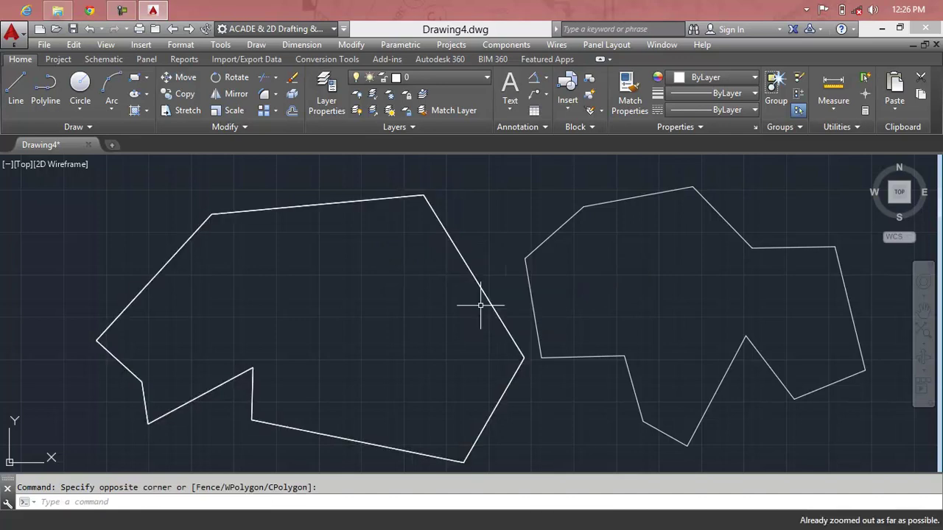
pyautogui.moveTo(484, 312); pyautogui.dragTo(450, 277, button='middle')
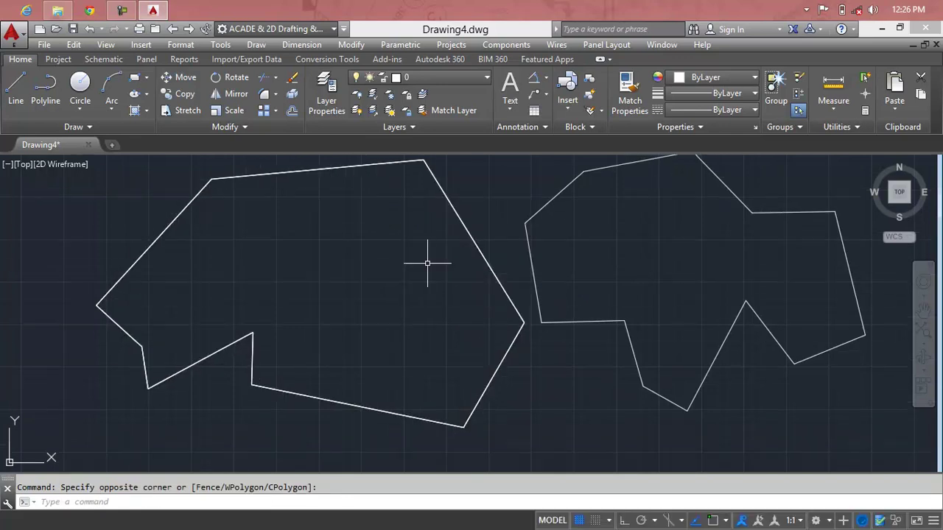
pyautogui.write('m')
pyautogui.press('Return')
pyautogui.click(475, 246)
pyautogui.press('Return')
pyautogui.click(456, 276)
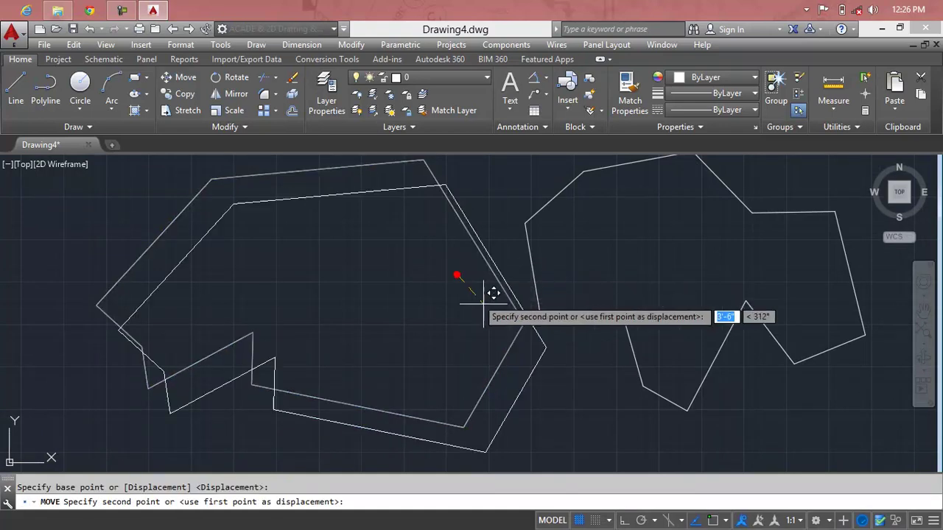
pyautogui.click(608, 338)
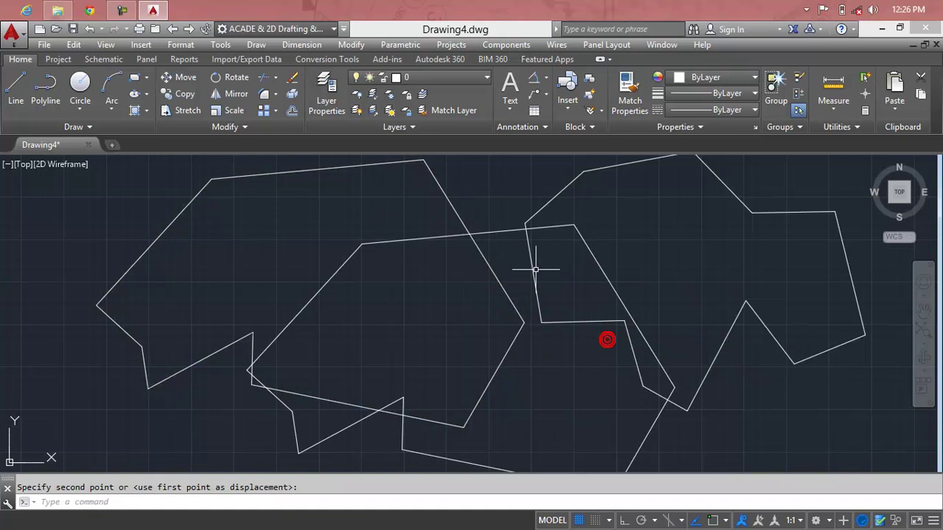
pyautogui.click(444, 196)
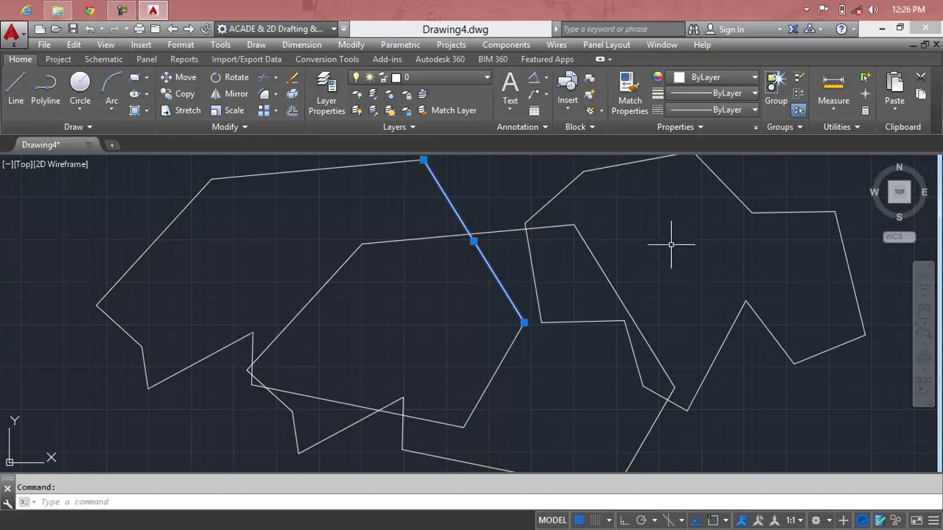
pyautogui.write('j')
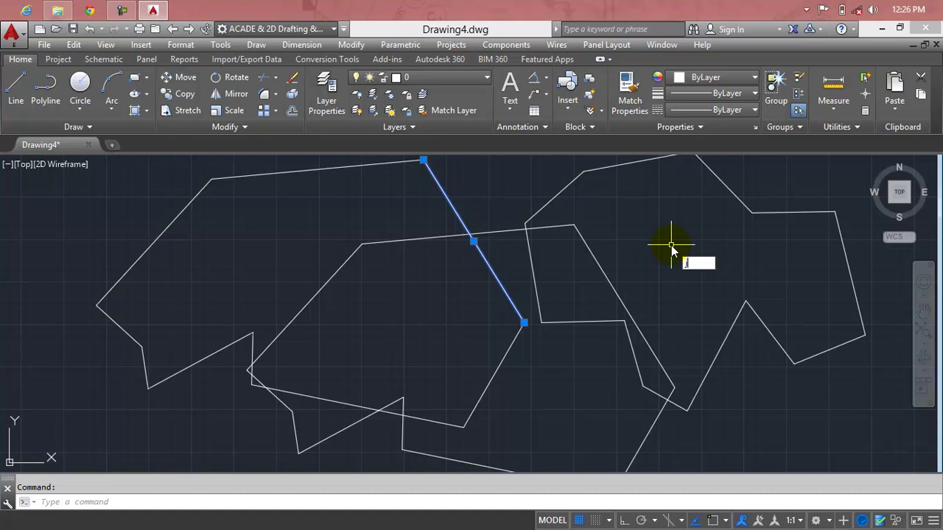
pyautogui.press('Return')
pyautogui.click(789, 182)
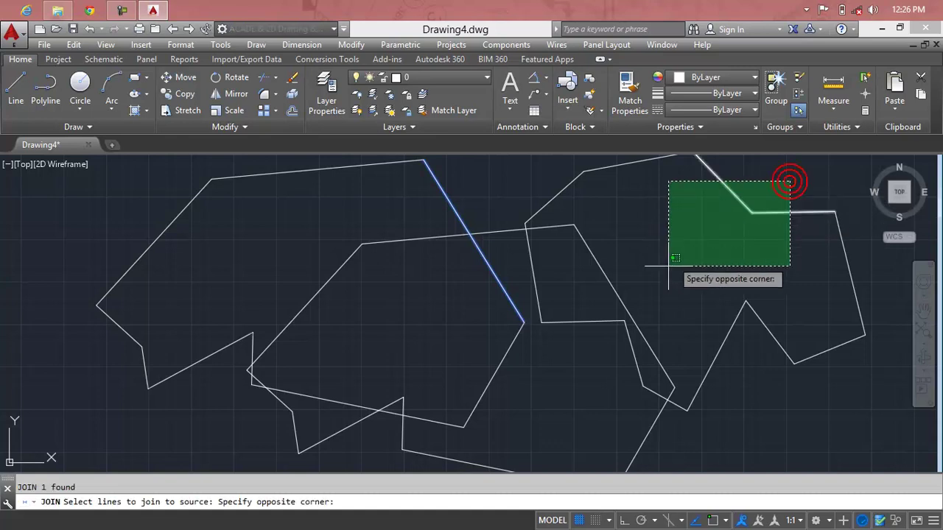
pyautogui.click(595, 349)
pyautogui.click(535, 287)
pyautogui.click(561, 190)
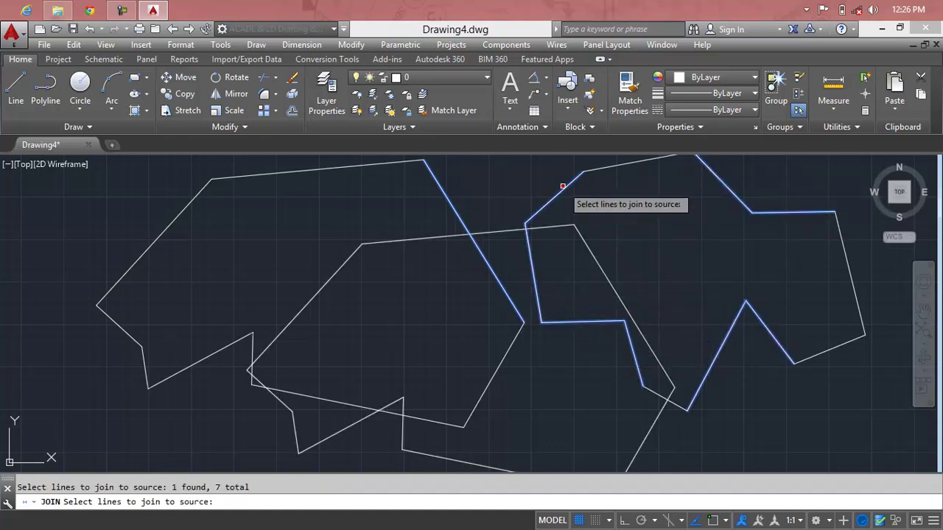
pyautogui.click(593, 170)
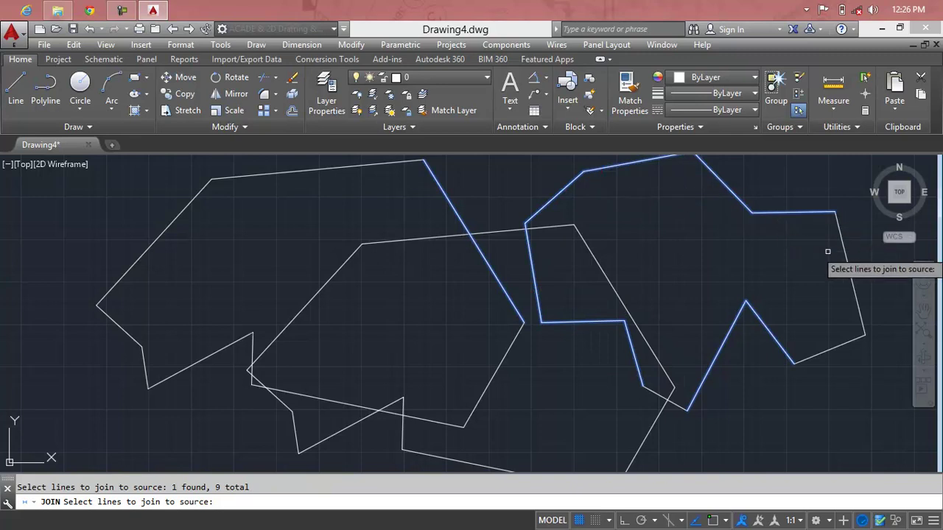
pyautogui.click(852, 263)
pyautogui.click(839, 338)
pyautogui.click(840, 338)
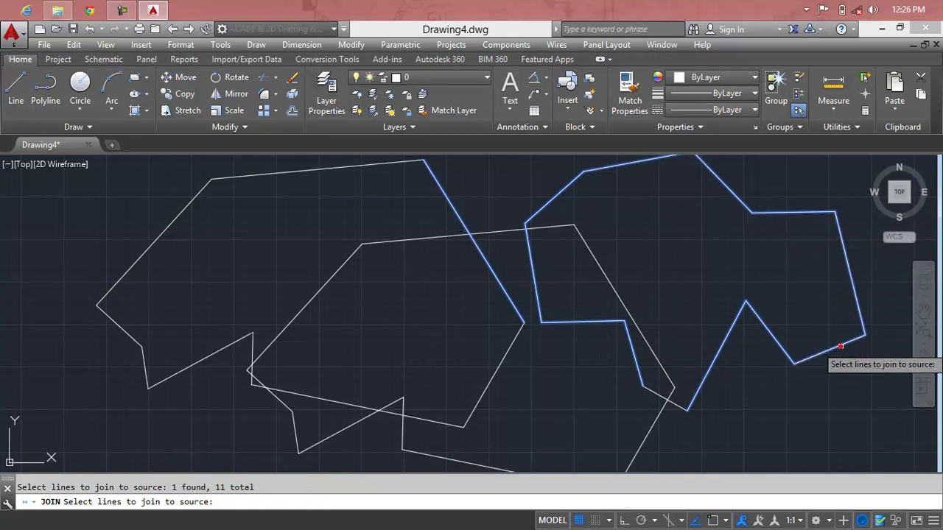
pyautogui.click(676, 402)
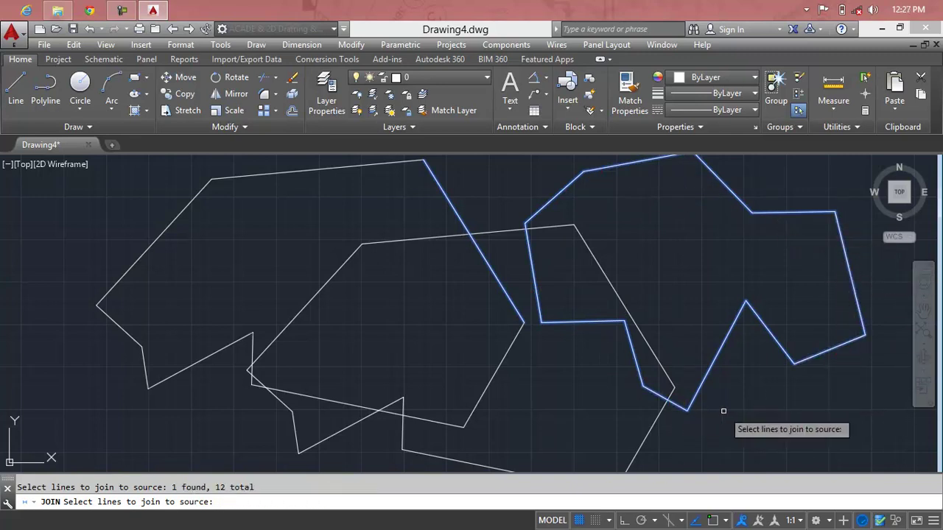
pyautogui.press('Return')
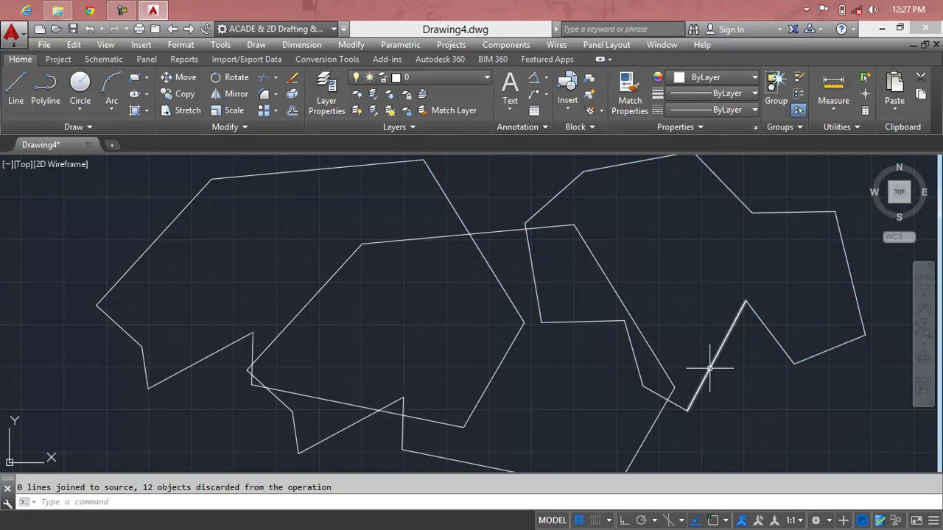
# Step: Erase the middle, left and right outline shapes with selection windows
pyautogui.click(676, 264)
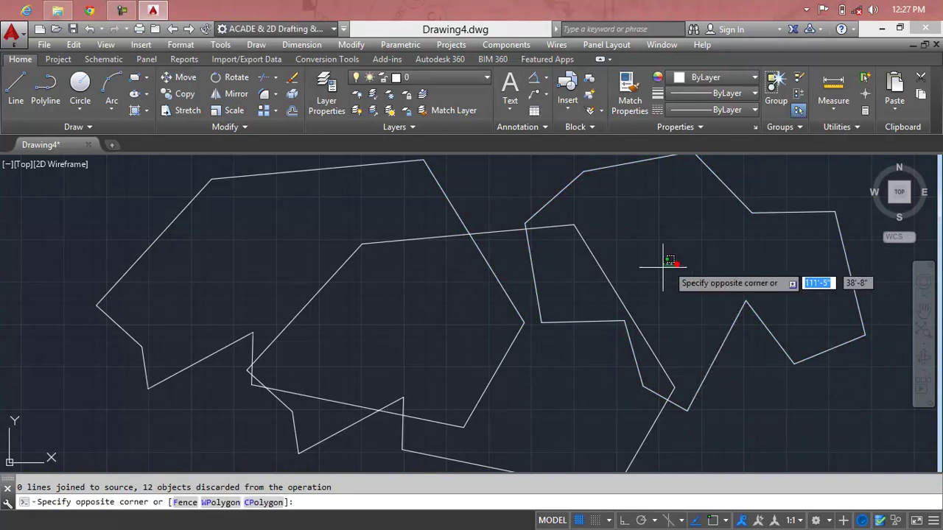
pyautogui.click(463, 344)
pyautogui.press('Delete')
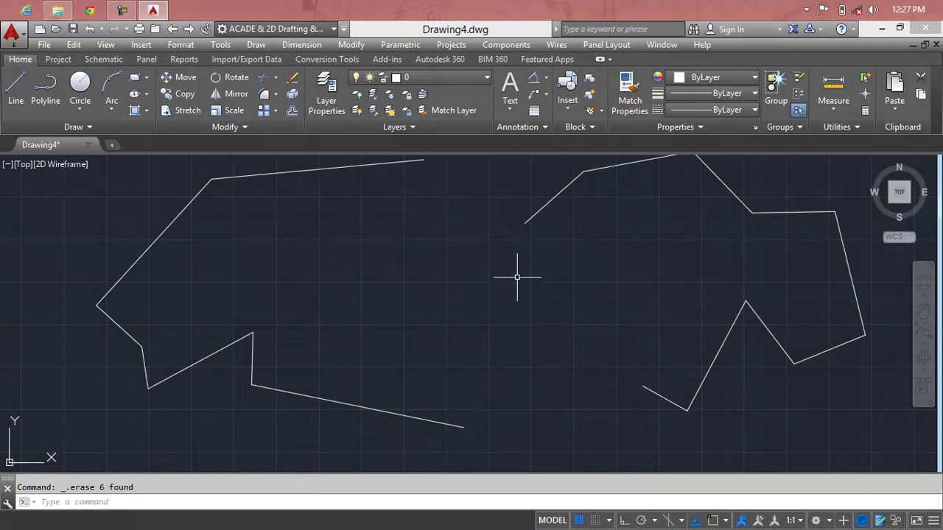
pyautogui.click(516, 276)
pyautogui.click(81, 375)
pyautogui.press('Delete')
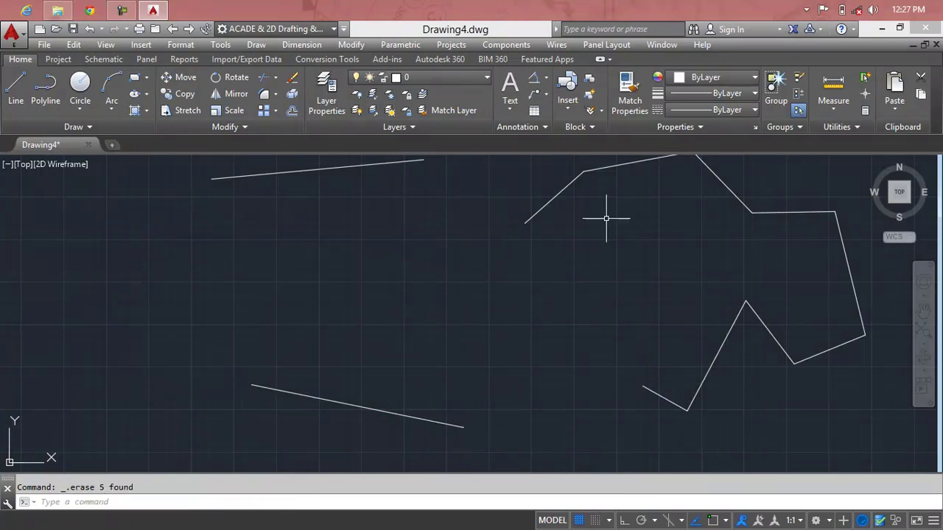
pyautogui.click(800, 168)
pyautogui.click(608, 469)
pyautogui.press('Delete')
# Step: Erase the leftover diagonal, top, bottom and right slanted lines to empty the drawing
pyautogui.click(674, 221)
pyautogui.click(339, 160)
pyautogui.click(336, 169)
pyautogui.click(339, 167)
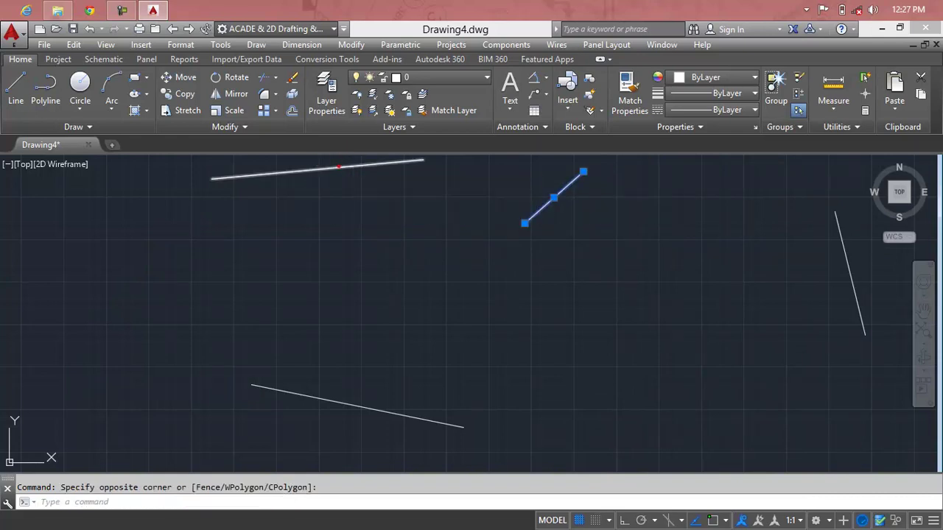
pyautogui.click(340, 168)
pyautogui.click(358, 168)
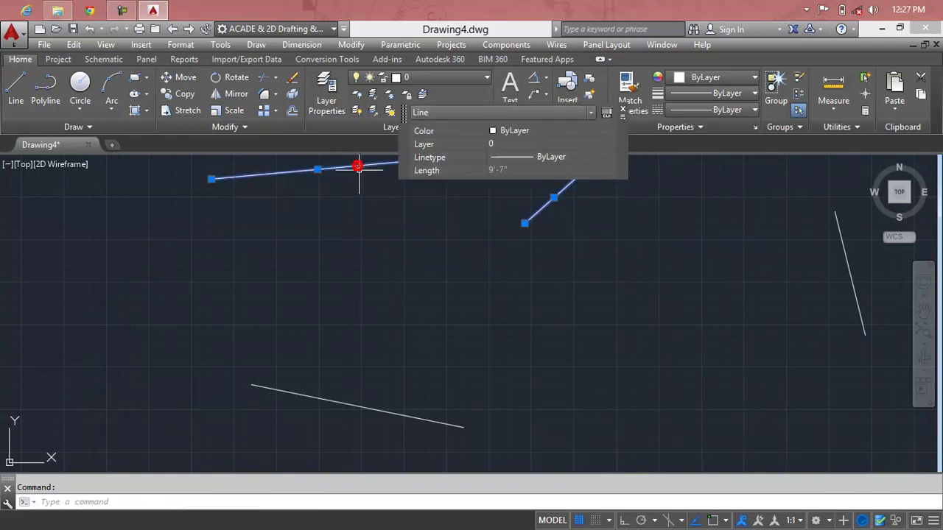
pyautogui.press('Delete')
pyautogui.click(393, 413)
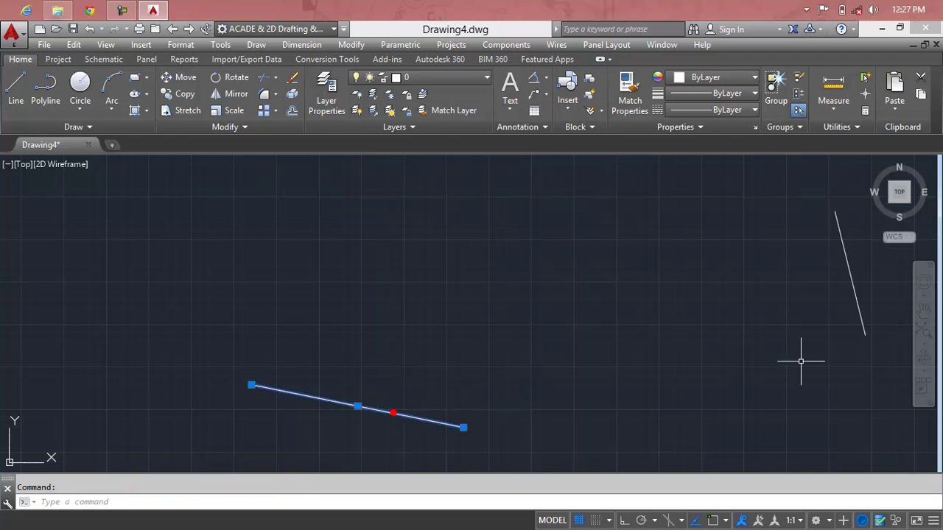
pyautogui.click(859, 308)
pyautogui.press('Delete')
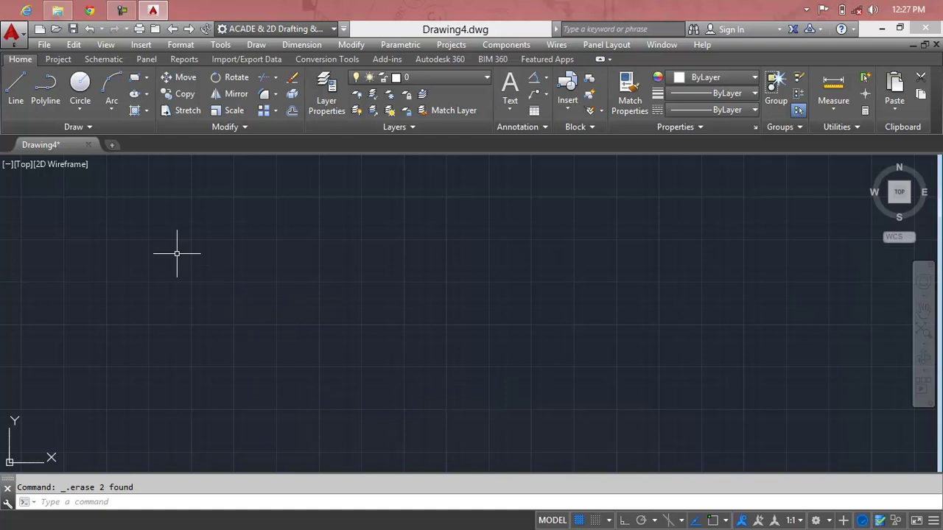
pyautogui.write('xl')
pyautogui.press('Return')
pyautogui.click(367, 222)
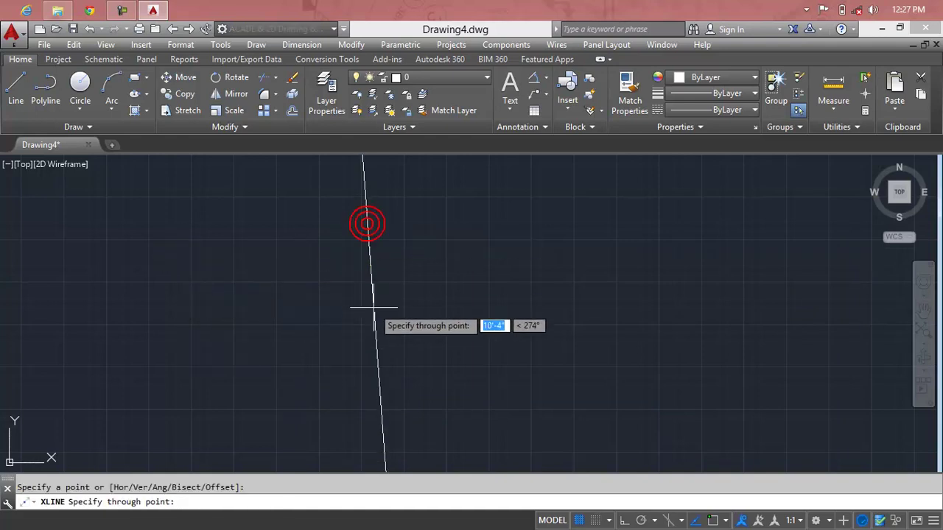
pyautogui.click(374, 315)
pyautogui.click(229, 297)
pyautogui.click(513, 343)
pyautogui.click(294, 359)
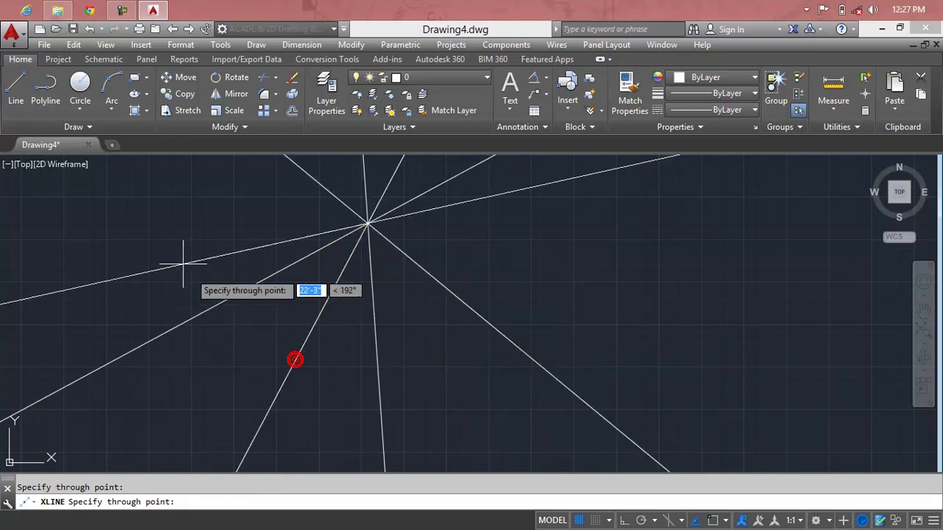
pyautogui.click(164, 218)
pyautogui.press('Return')
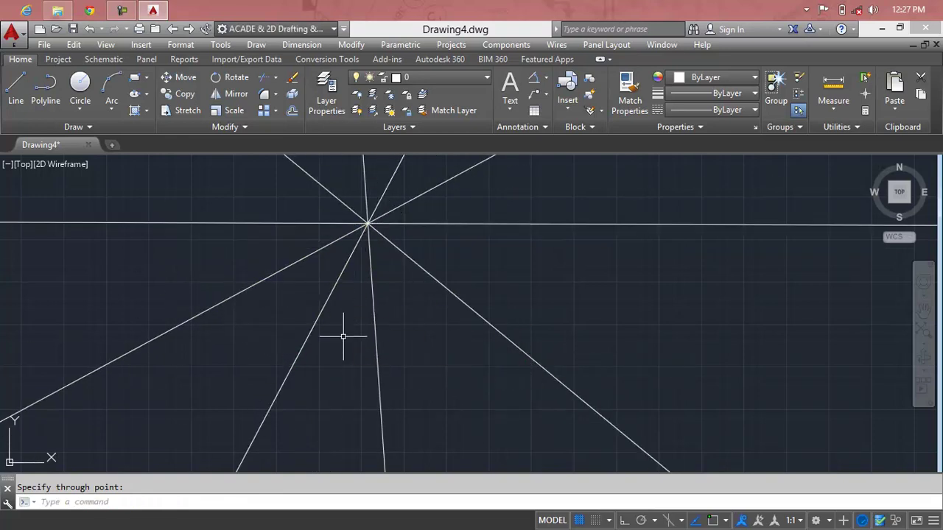
pyautogui.click(535, 271)
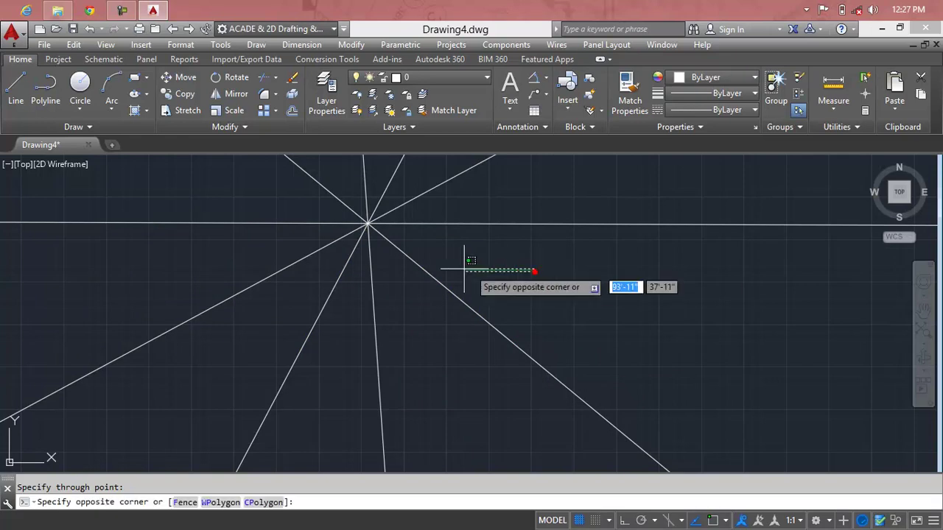
pyautogui.click(329, 204)
pyautogui.press('Delete')
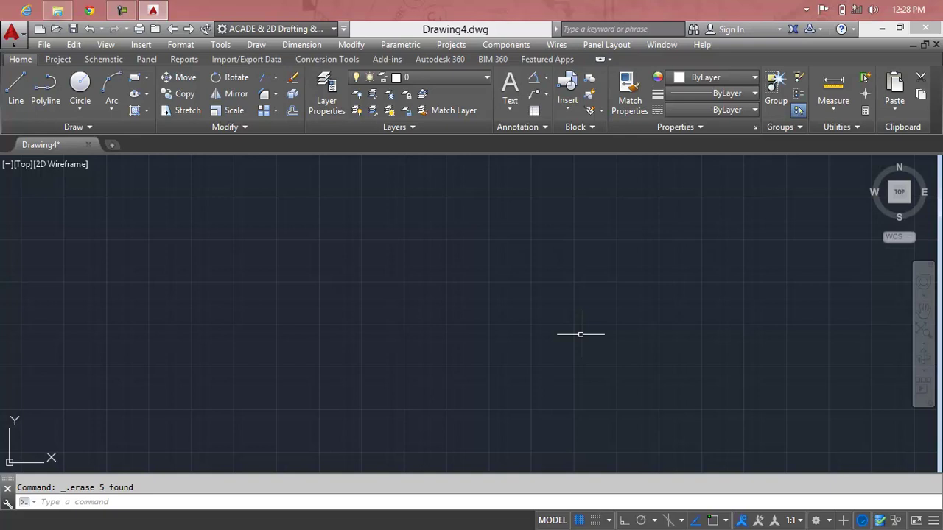
# Step: Step through the Project and Schematic ribbon tabs to reach the Panel footprint tools
pyautogui.click(58, 60)
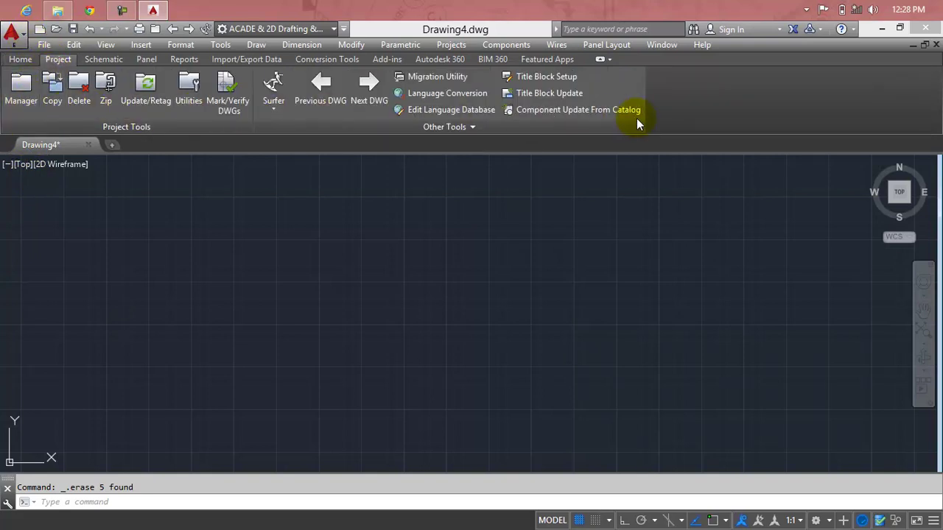
pyautogui.click(95, 60)
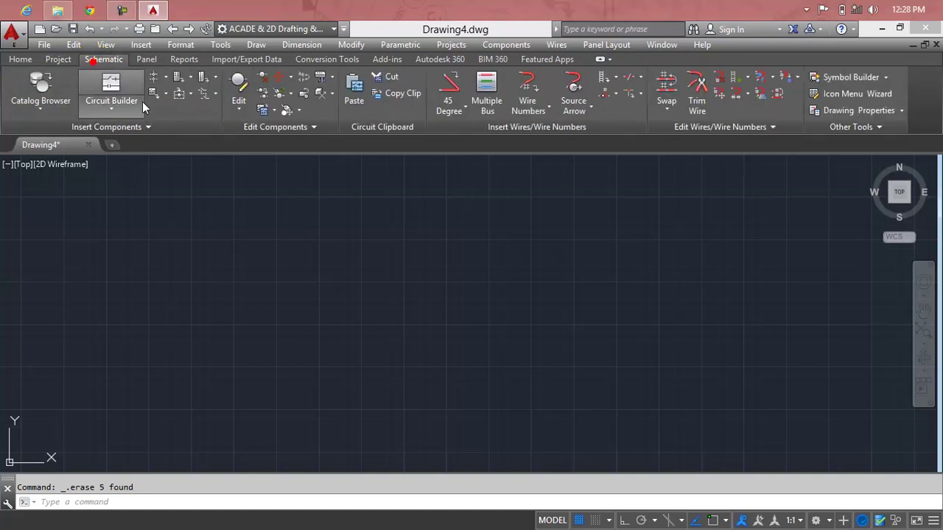
pyautogui.click(145, 62)
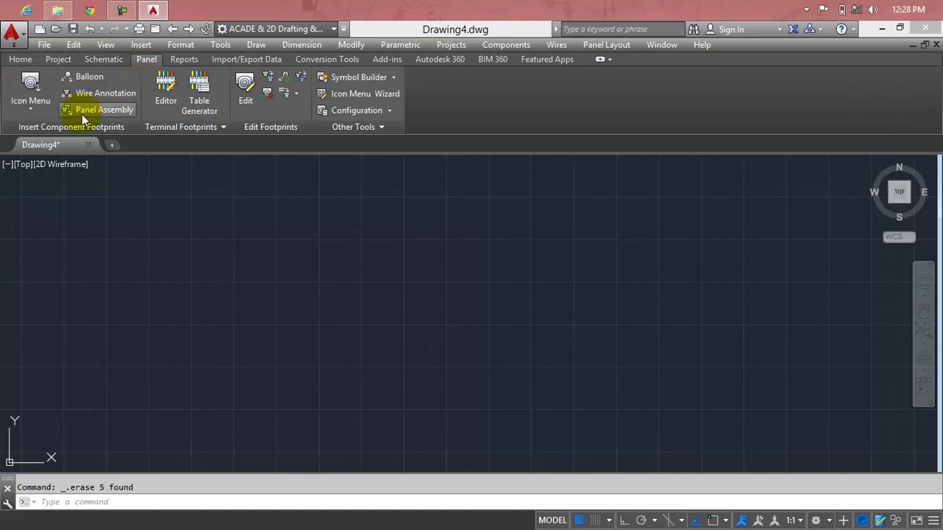